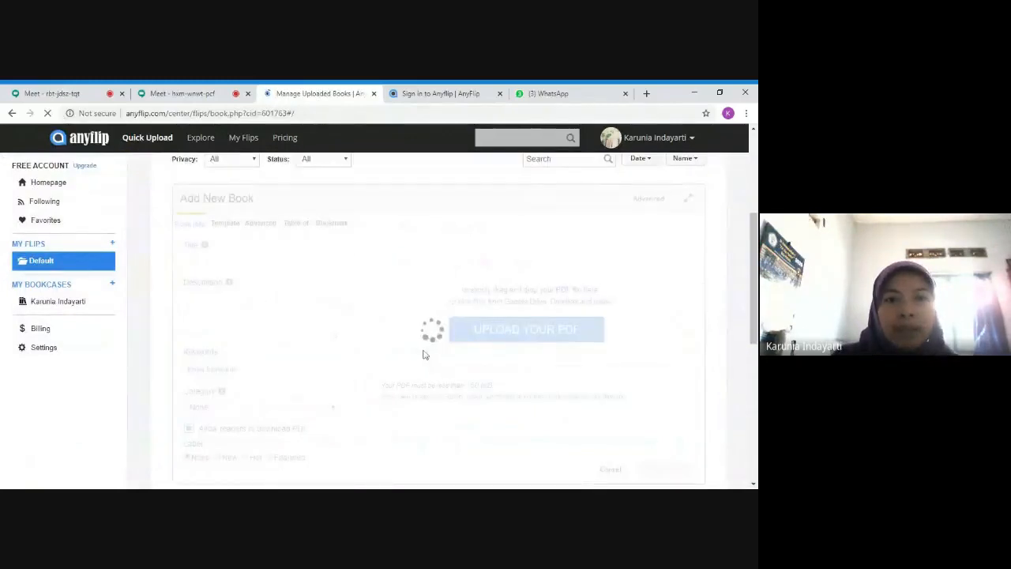
{"action": "scroll", "coordinate": [425, 355], "scroll_direction": "up", "scroll_amount": 3}
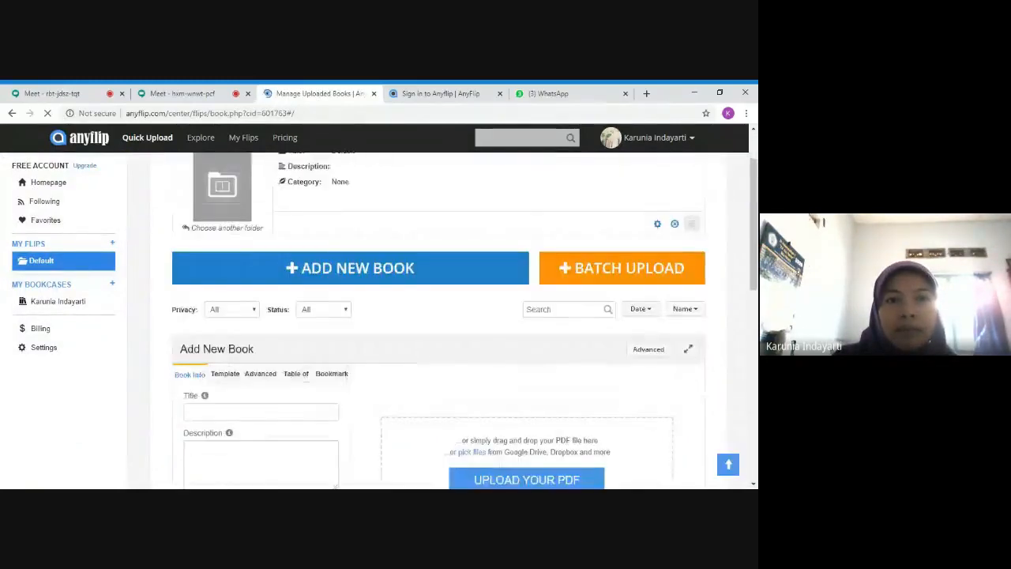
{"action": "scroll", "coordinate": [421, 353], "scroll_direction": "down", "scroll_amount": 1}
{"action": "scroll", "coordinate": [418, 353], "scroll_direction": "down", "scroll_amount": 1}
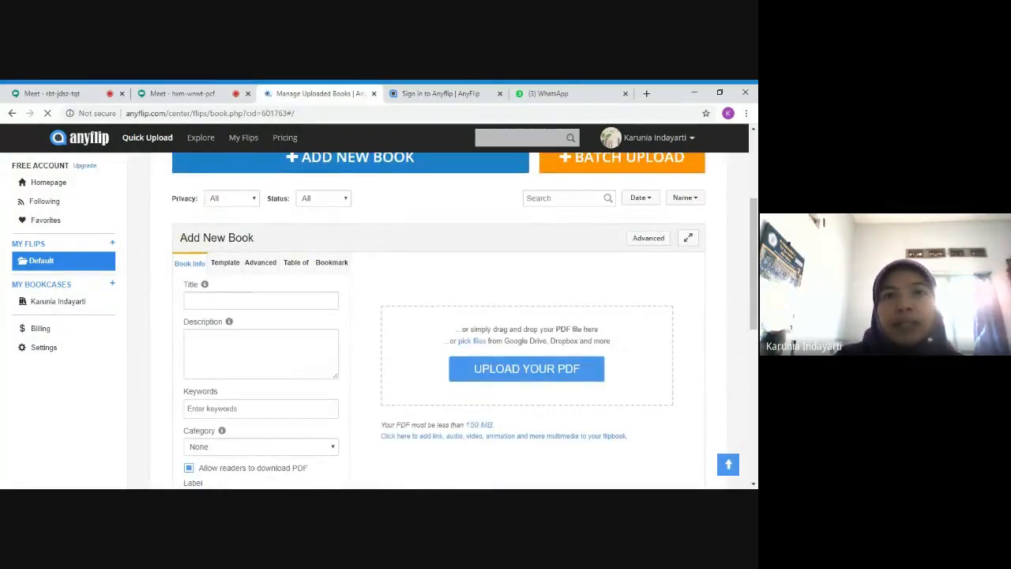
{"action": "scroll", "coordinate": [342, 296], "scroll_direction": "up", "scroll_amount": 1}
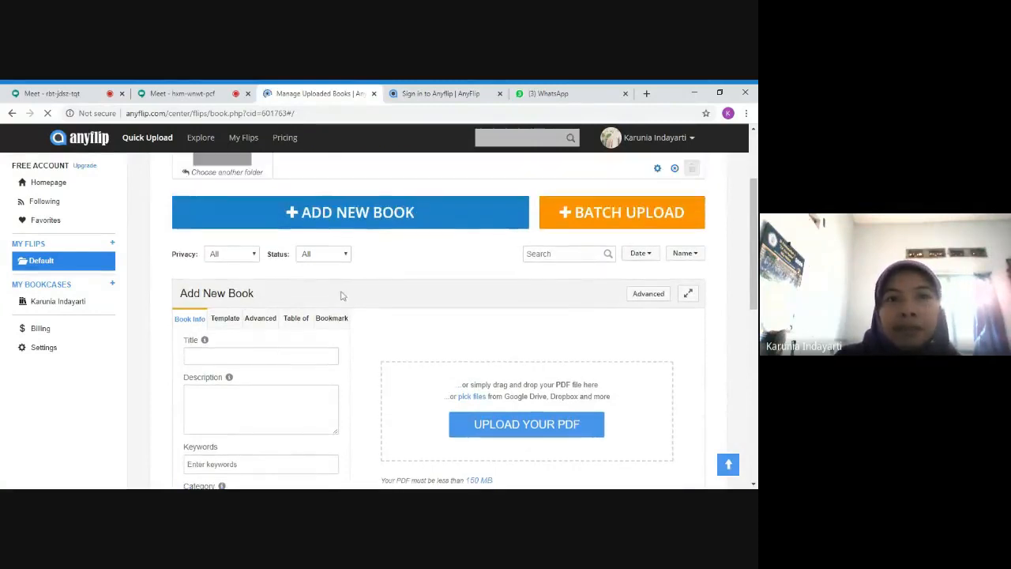
{"action": "scroll", "coordinate": [342, 296], "scroll_direction": "up", "scroll_amount": 2}
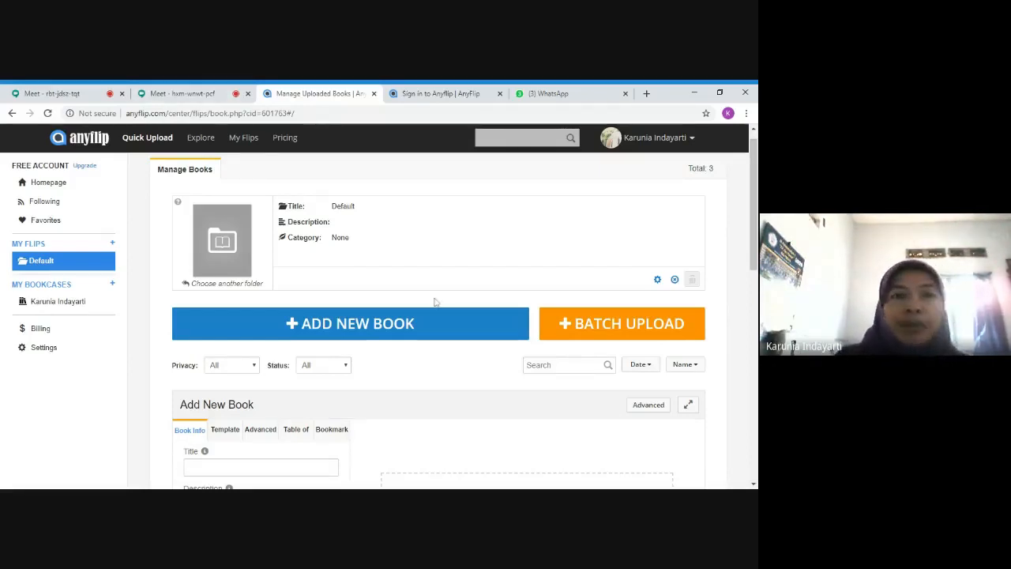
Step: Enter "ETIKA PROFESI" as the title of the new book
{"action": "scroll", "coordinate": [461, 268], "scroll_direction": "down", "scroll_amount": 2}
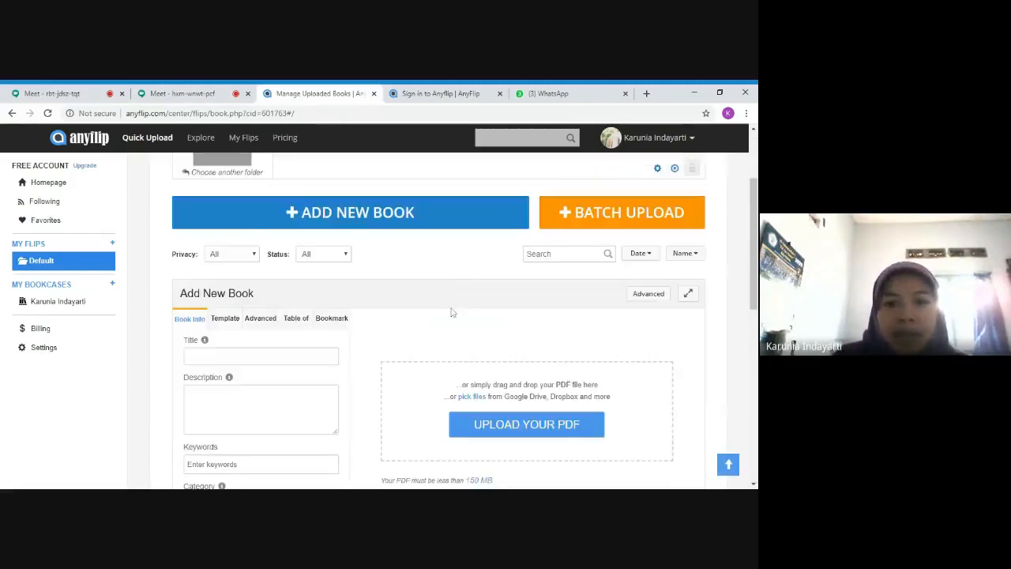
{"action": "scroll", "coordinate": [430, 267], "scroll_direction": "down", "scroll_amount": 2}
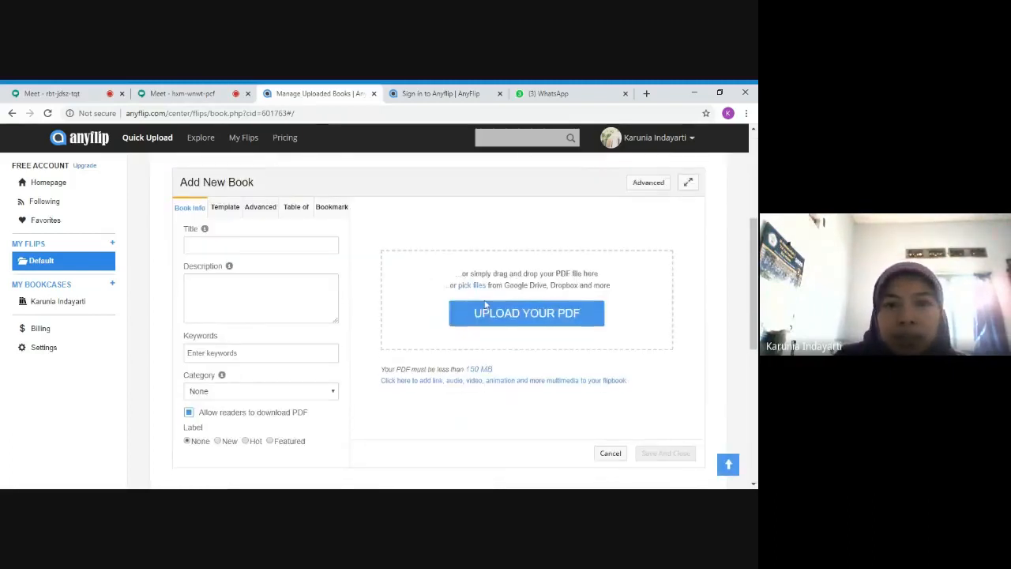
{"action": "left_click", "coordinate": [261, 244]}
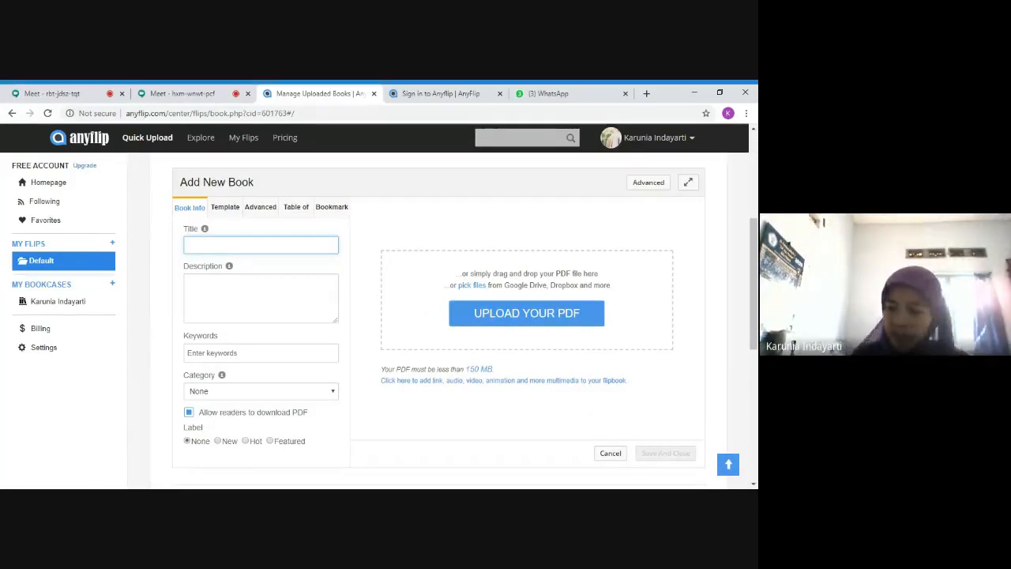
{"action": "type", "text": "ETIK"}
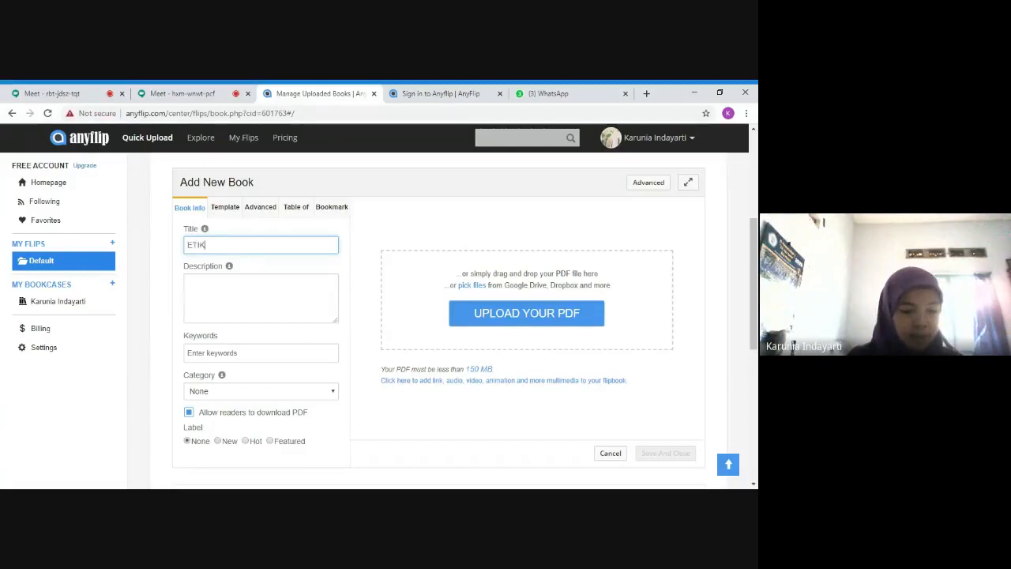
{"action": "type", "text": "A PROFESI"}
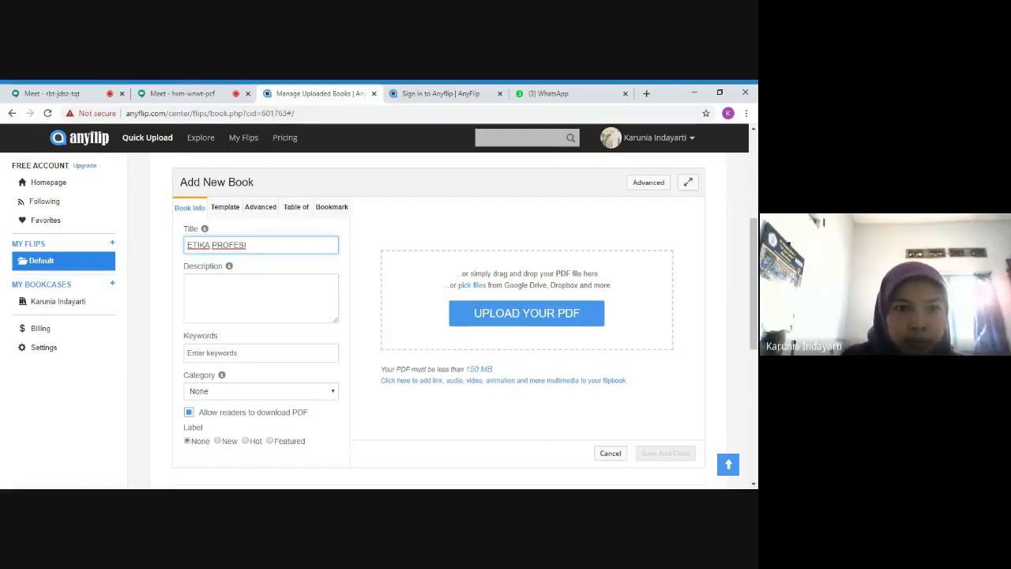
Step: Fill in the new book's description with "ETIKA PROFESI KELAS X" and move on to the keywords
{"action": "key", "text": "Tab"}
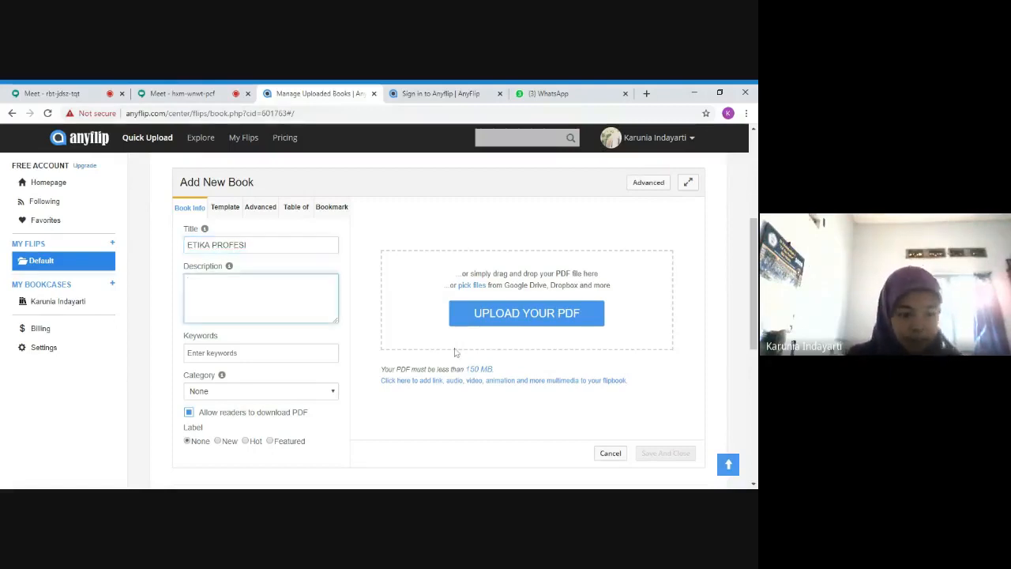
{"action": "type", "text": "ETIKA"}
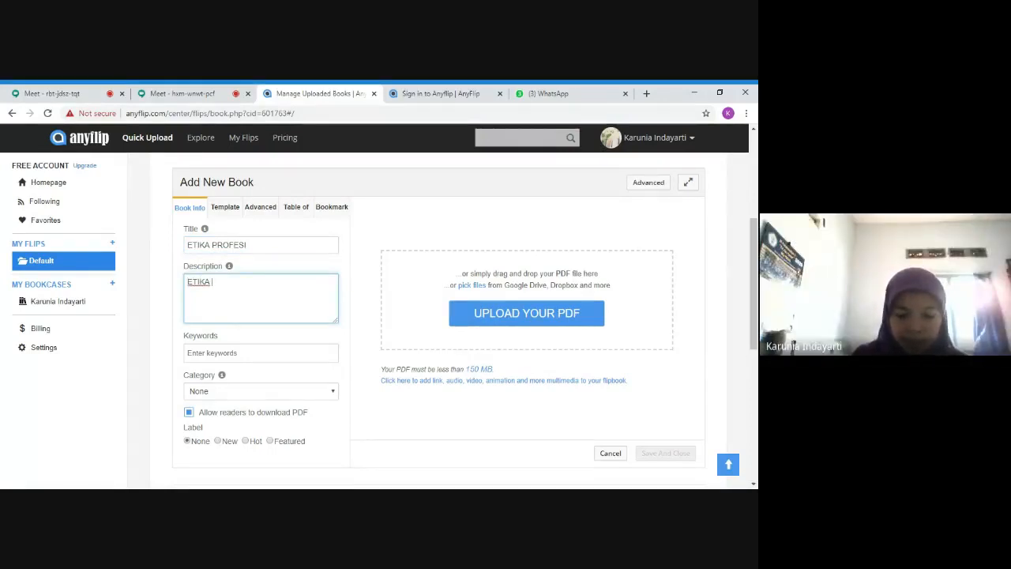
{"action": "type", "text": "PROF"}
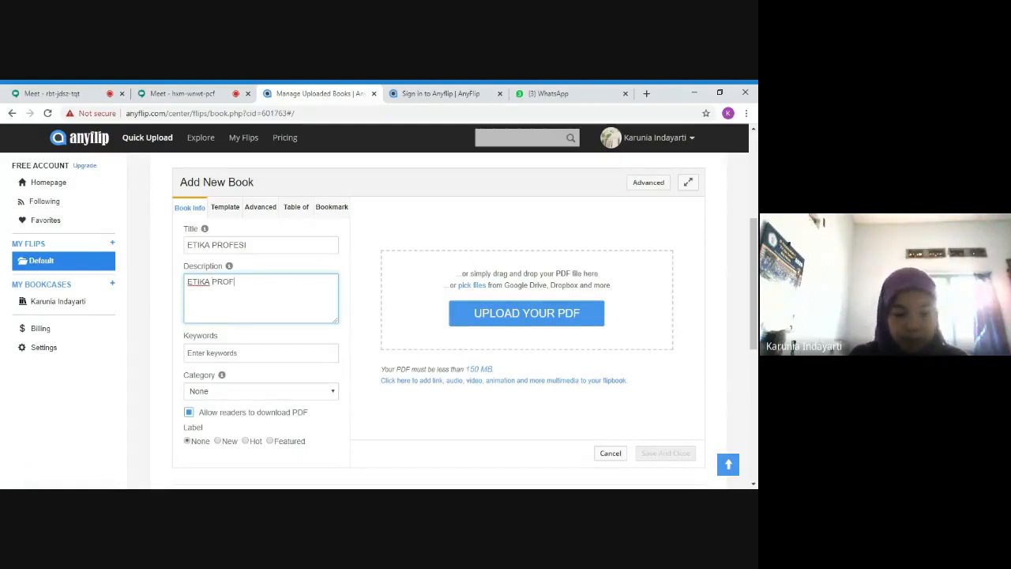
{"action": "type", "text": "ESI KELAS"}
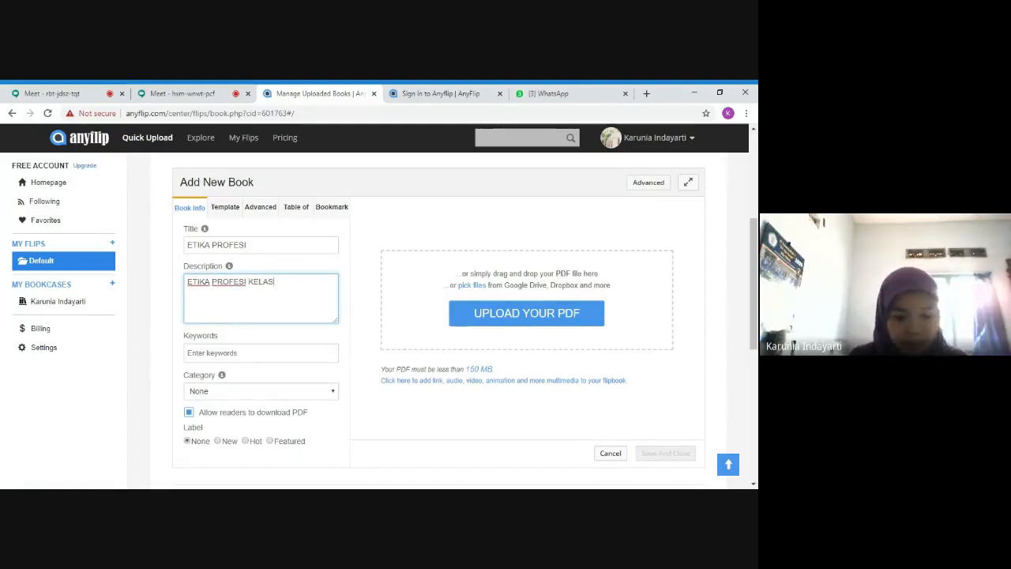
{"action": "type", "text": " X"}
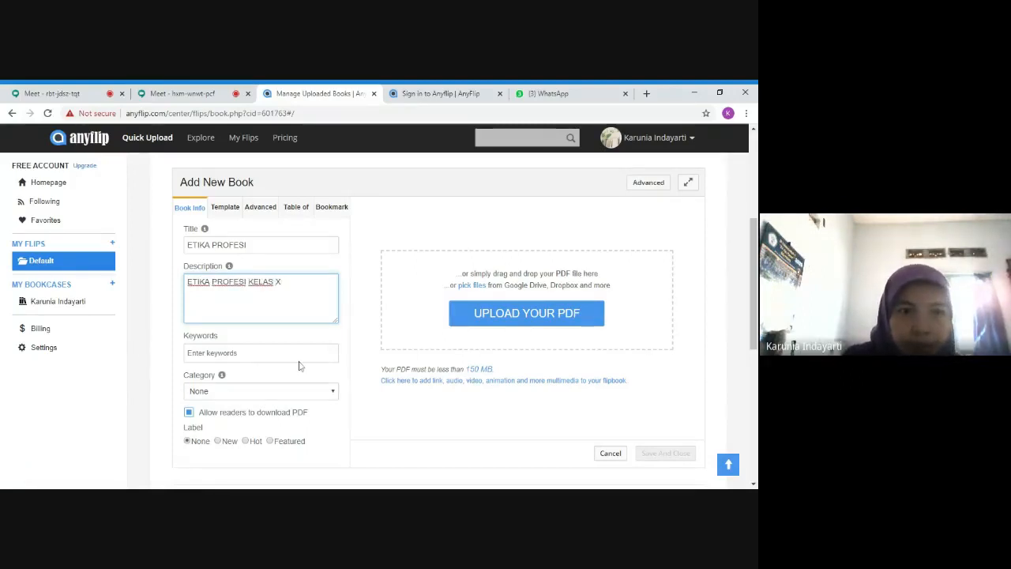
{"action": "key", "text": "Tab"}
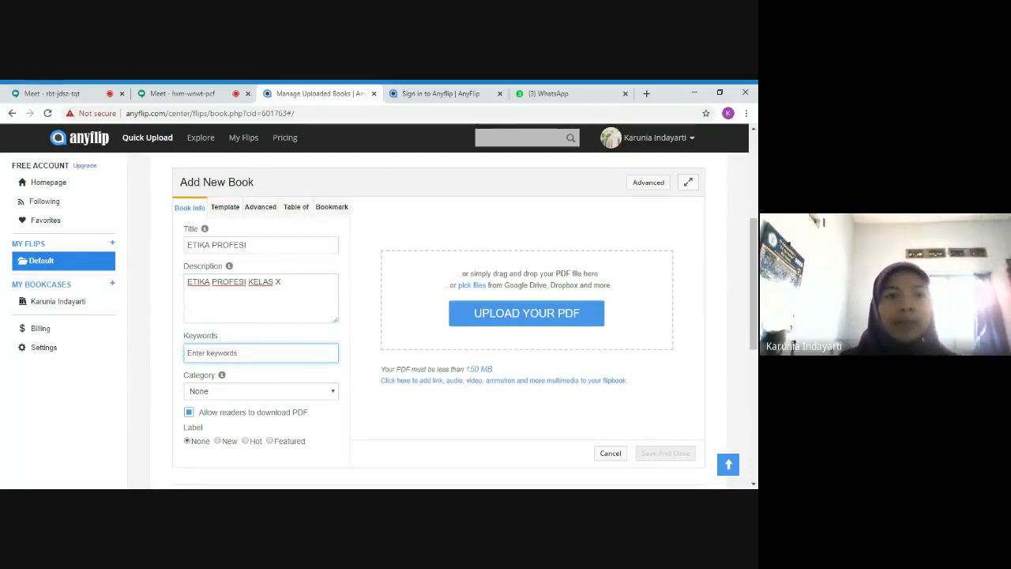
{"action": "scroll", "coordinate": [418, 350], "scroll_direction": "down", "scroll_amount": 3}
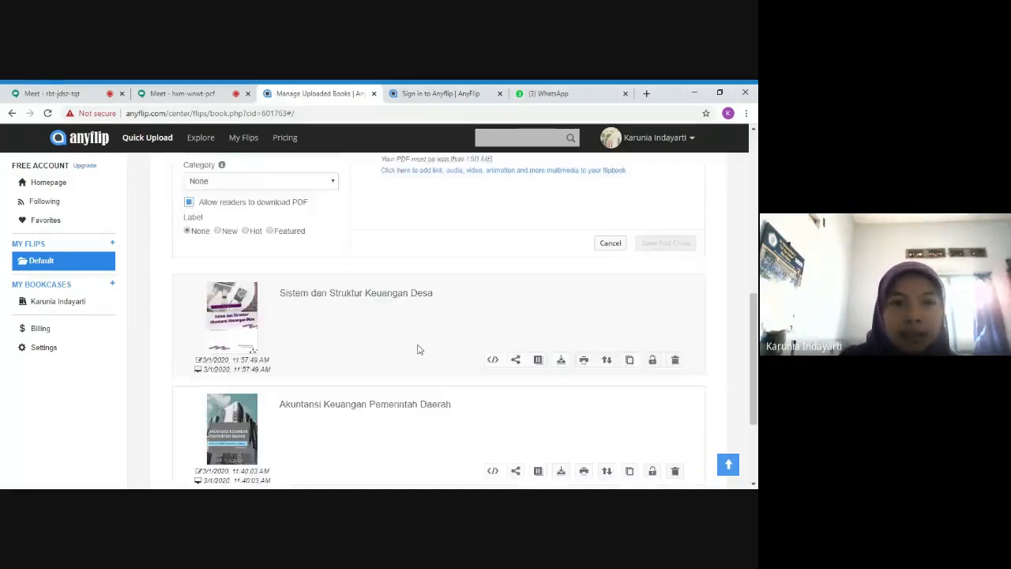
{"action": "scroll", "coordinate": [411, 346], "scroll_direction": "up", "scroll_amount": 2}
{"action": "scroll", "coordinate": [412, 347], "scroll_direction": "up", "scroll_amount": 1}
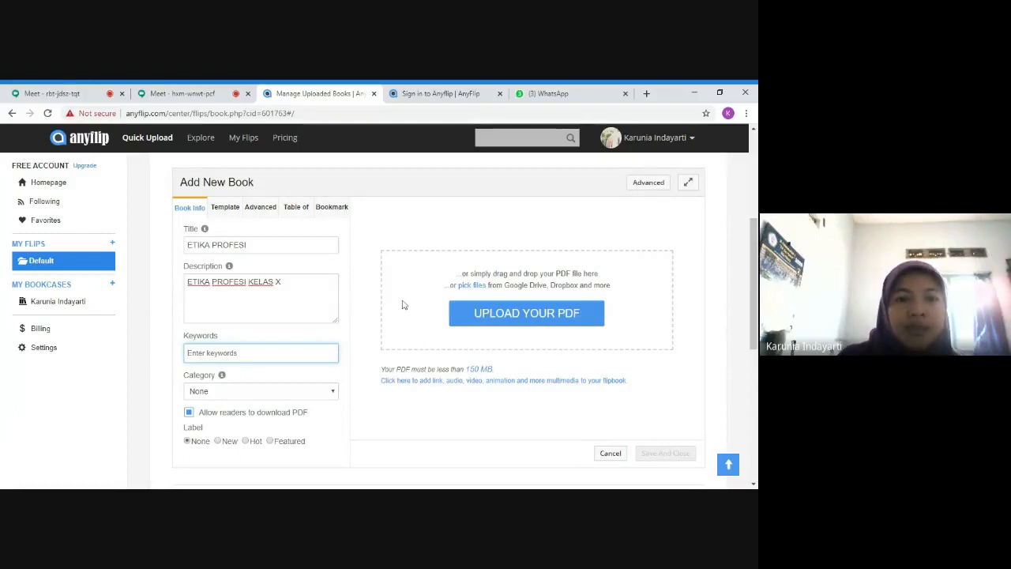
{"action": "scroll", "coordinate": [403, 308], "scroll_direction": "down", "scroll_amount": 3}
{"action": "scroll", "coordinate": [403, 316], "scroll_direction": "down", "scroll_amount": 2}
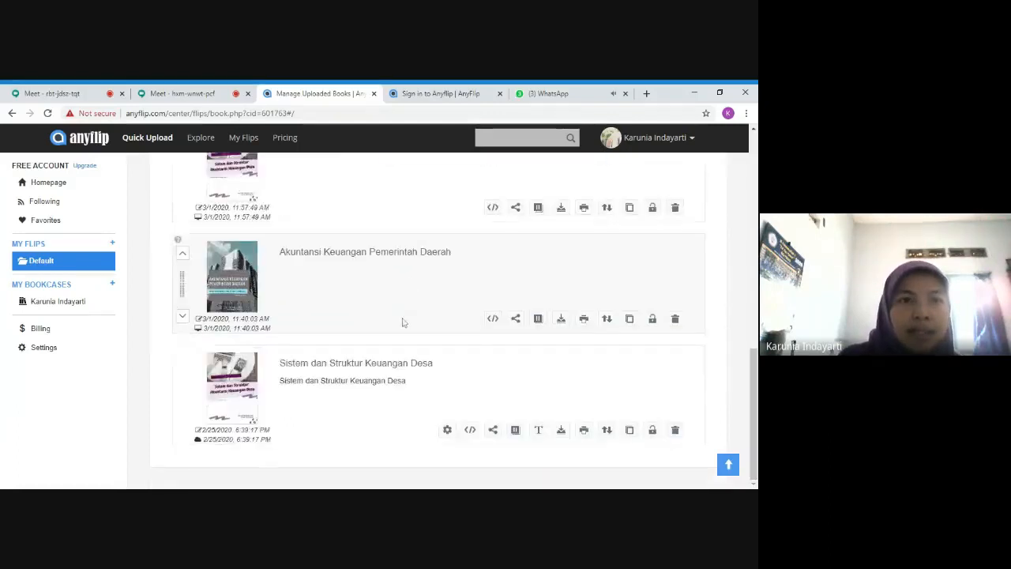
{"action": "scroll", "coordinate": [196, 135], "scroll_direction": "up", "scroll_amount": 7}
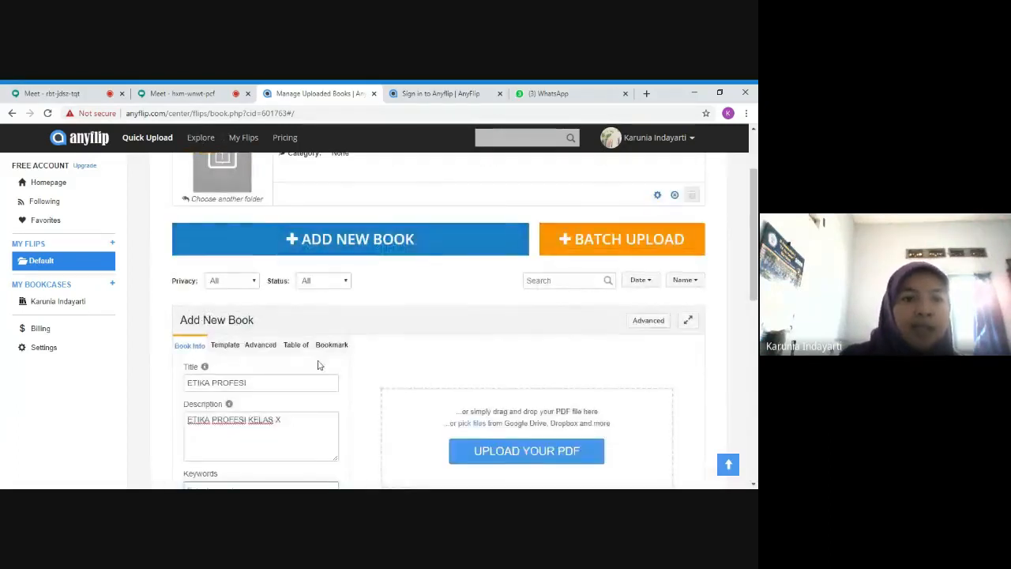
Step: Add the three separate keywords "etika", "bisnis" and "profesi" to the new book
{"action": "scroll", "coordinate": [300, 332], "scroll_direction": "down", "scroll_amount": 3}
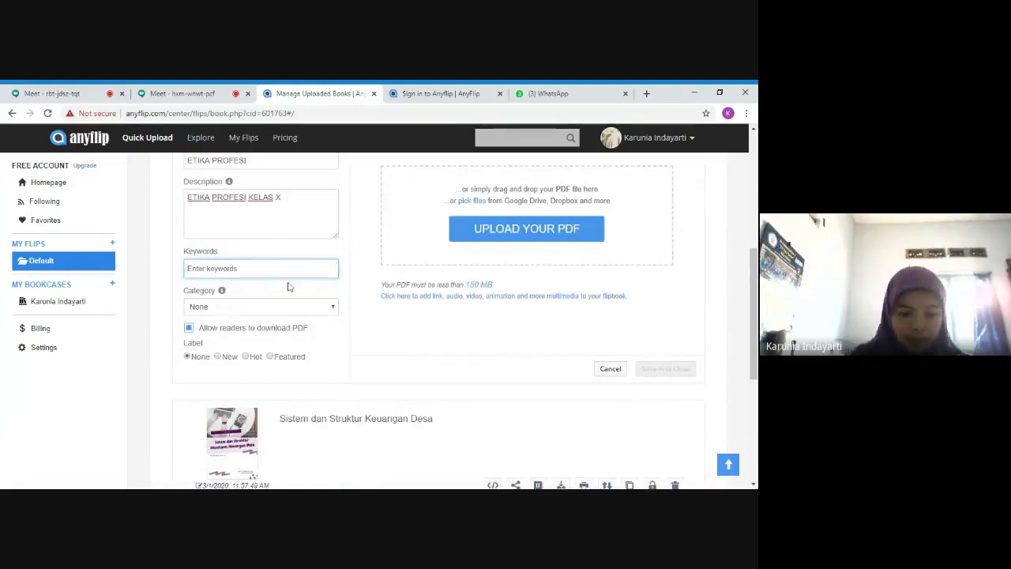
{"action": "type", "text": "etika"}
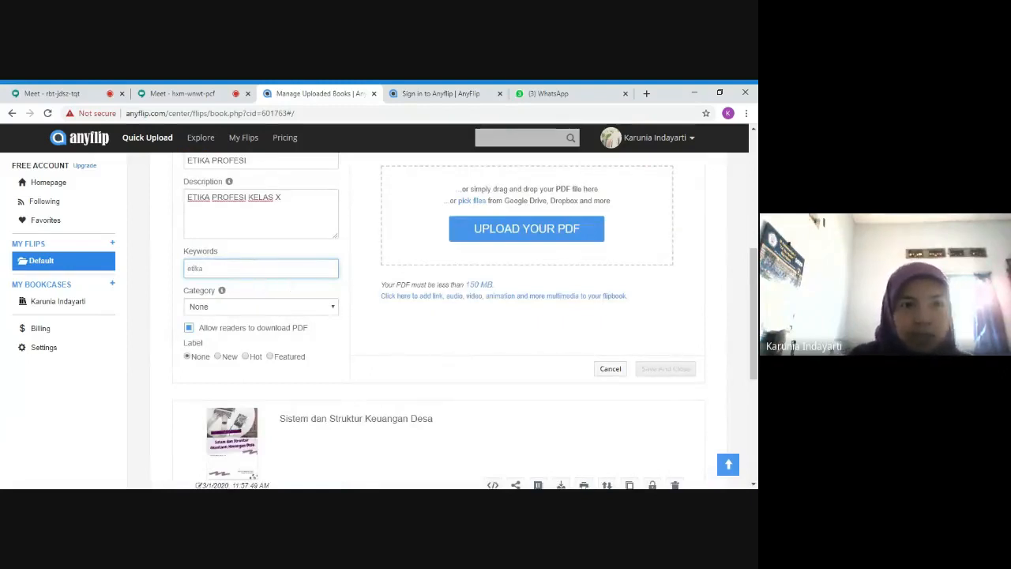
{"action": "key", "text": "Return"}
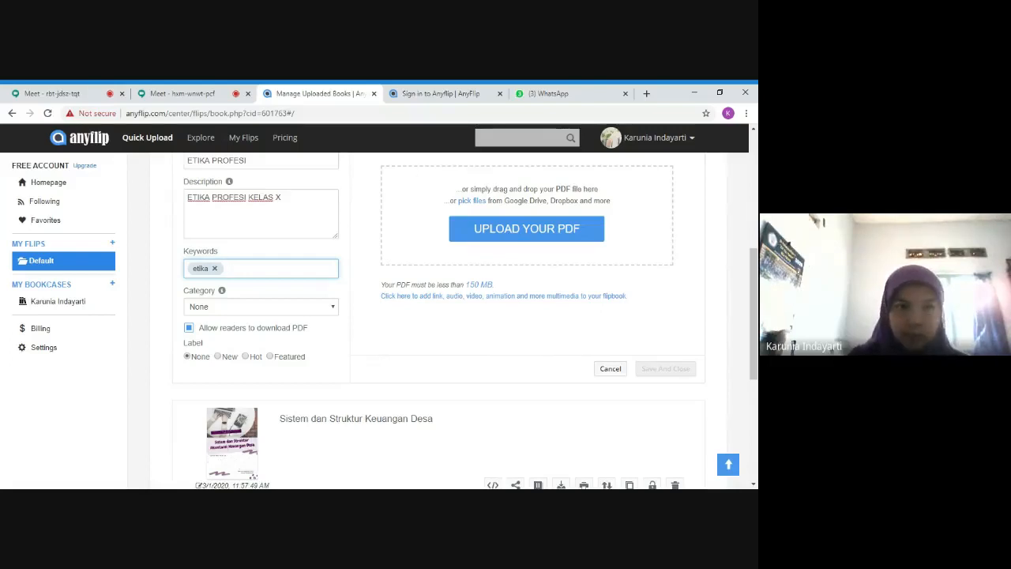
{"action": "type", "text": "bi"}
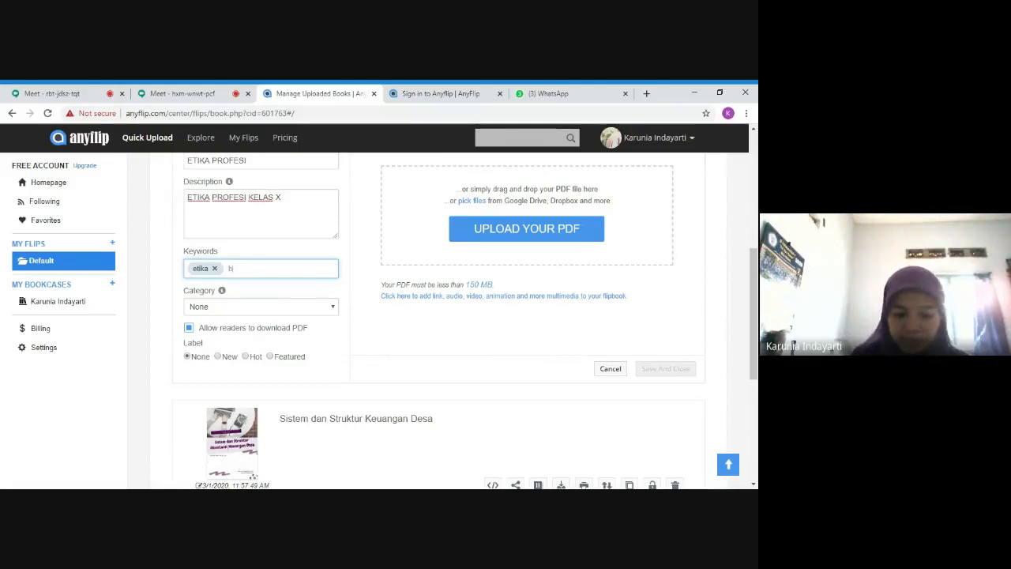
{"action": "type", "text": "snis"}
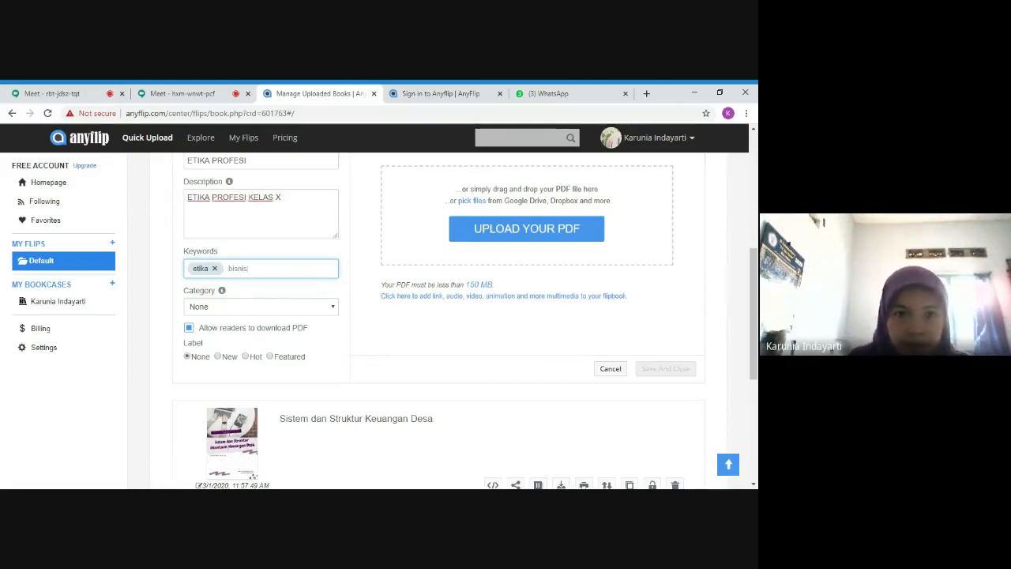
{"action": "key", "text": "Return"}
{"action": "type", "text": "pr"}
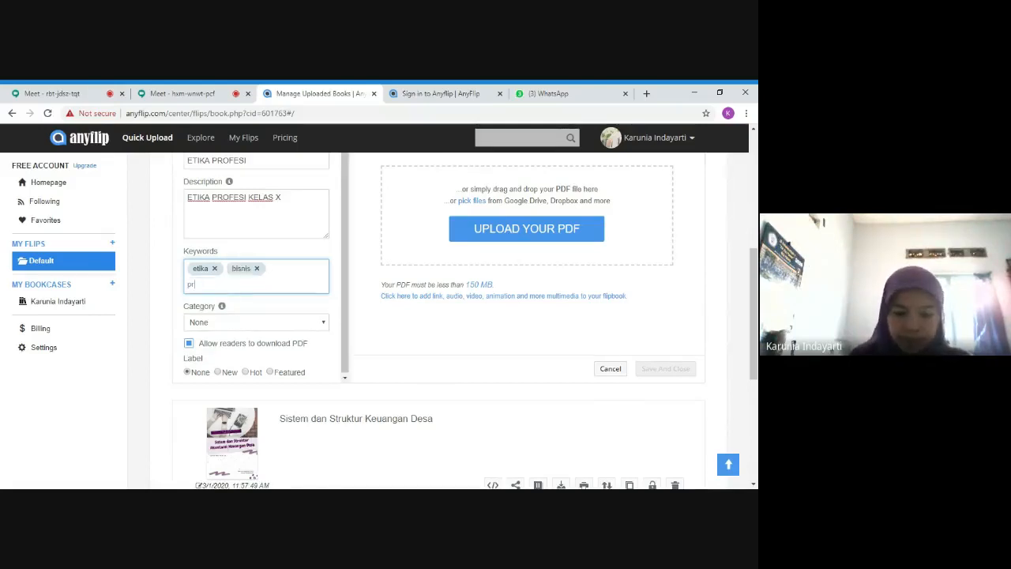
{"action": "type", "text": "ofesi"}
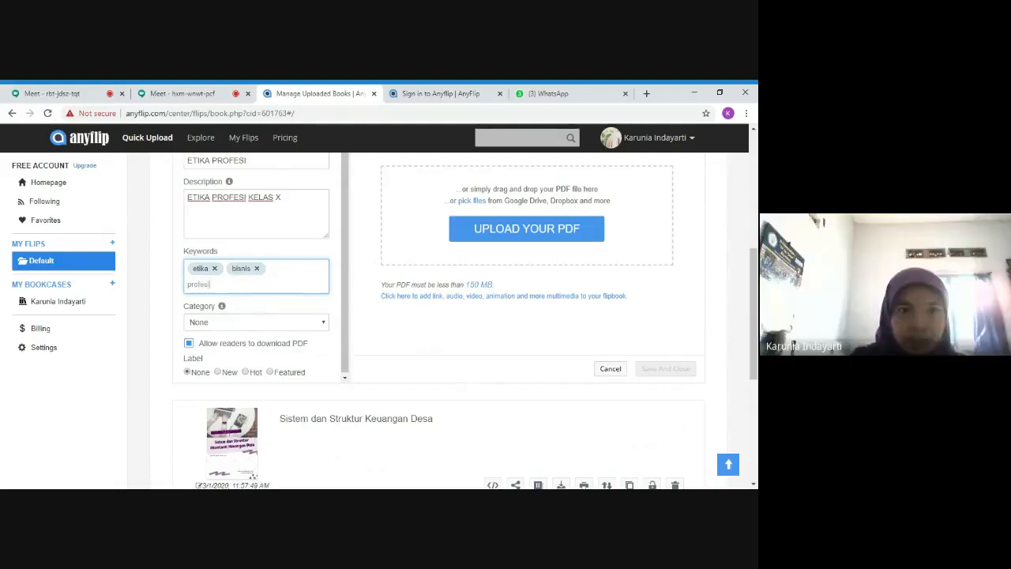
{"action": "key", "text": "Return"}
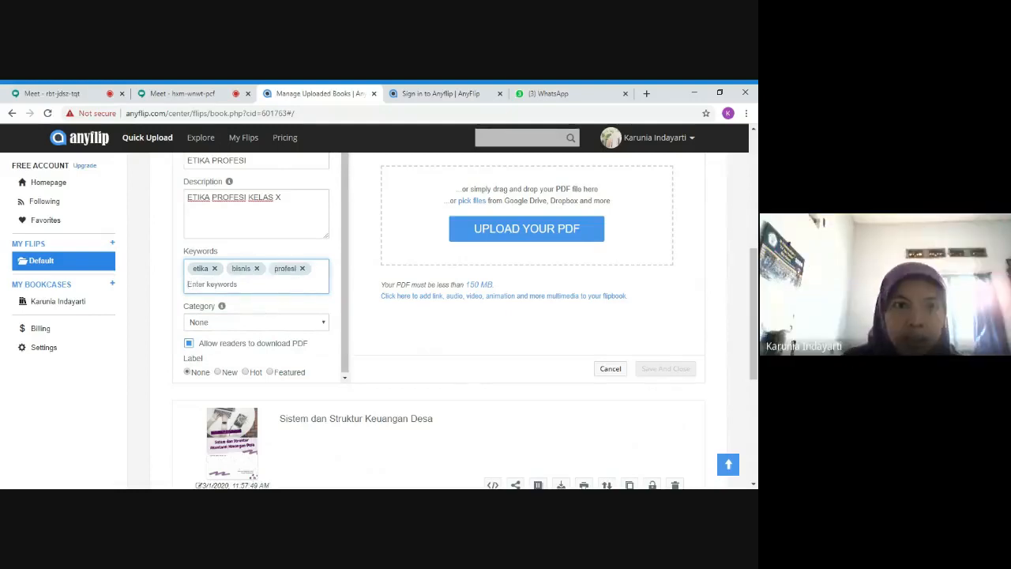
Step: Extend the book's description with "KD. 3.8" after "KELAS X", with KD in capitals
{"action": "scroll", "coordinate": [292, 234], "scroll_direction": "up", "scroll_amount": 2}
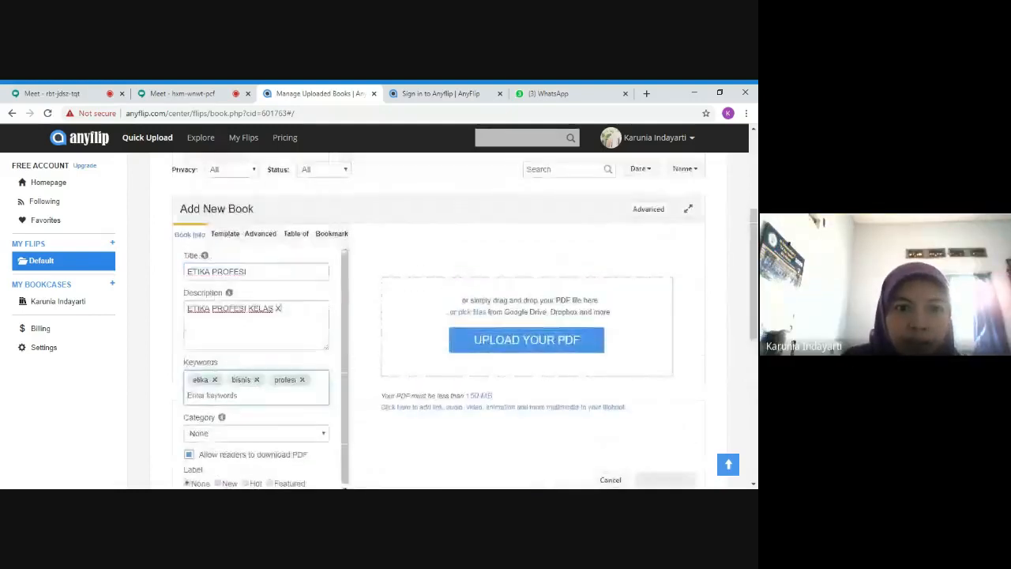
{"action": "left_click", "coordinate": [292, 311]}
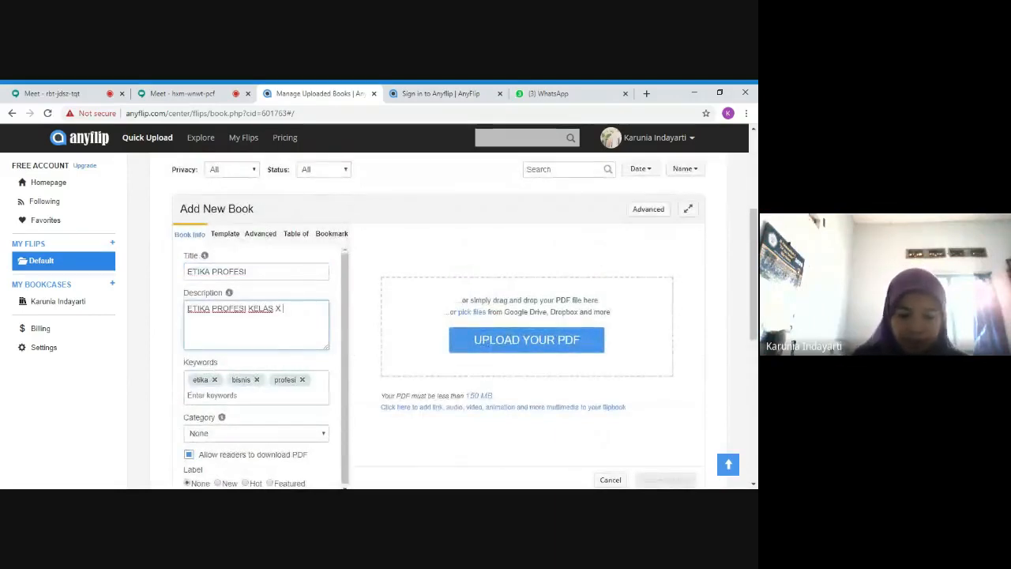
{"action": "type", "text": "kd. 3.6"}
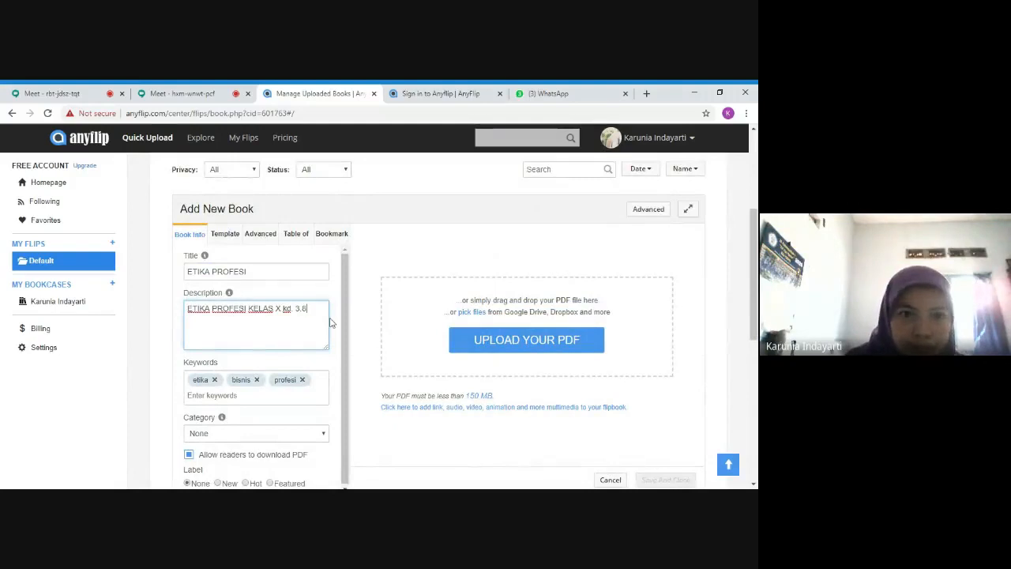
{"action": "scroll", "coordinate": [329, 320], "scroll_direction": "up", "scroll_amount": 1}
{"action": "double_click", "coordinate": [287, 364]}
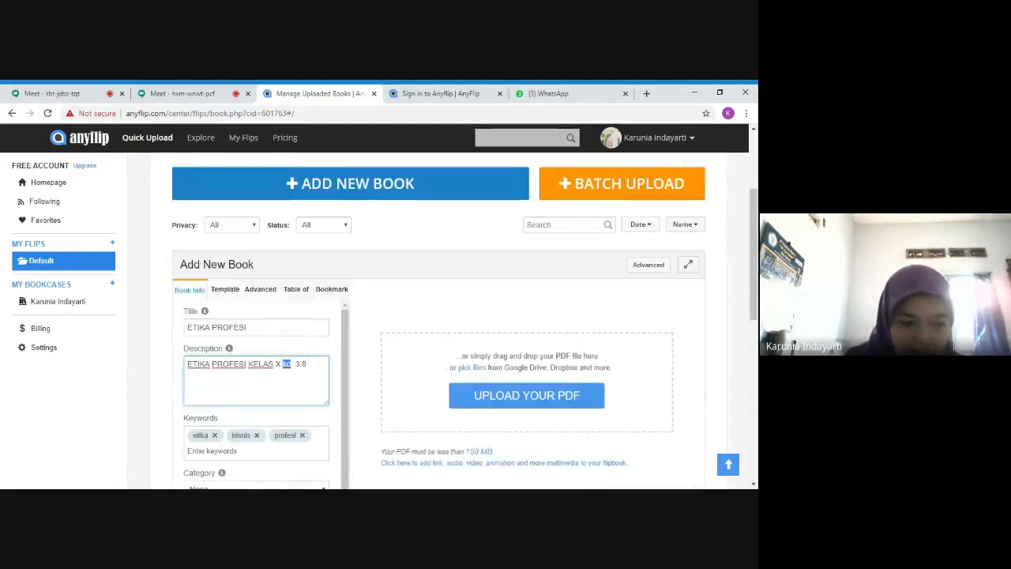
{"action": "type", "text": "KD."}
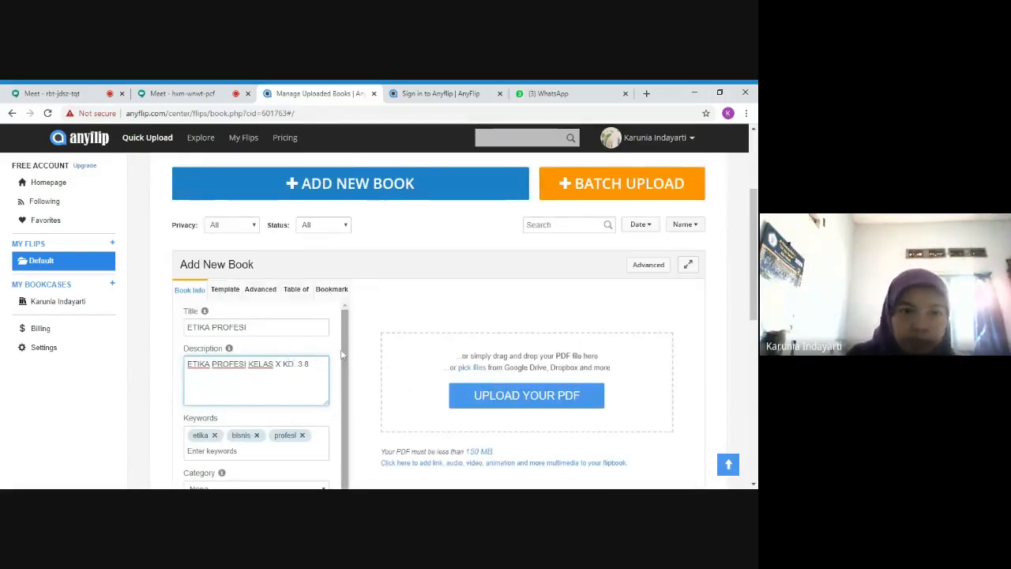
Step: Add "komunikasi" as a further keyword for the new book
{"action": "left_click", "coordinate": [255, 452]}
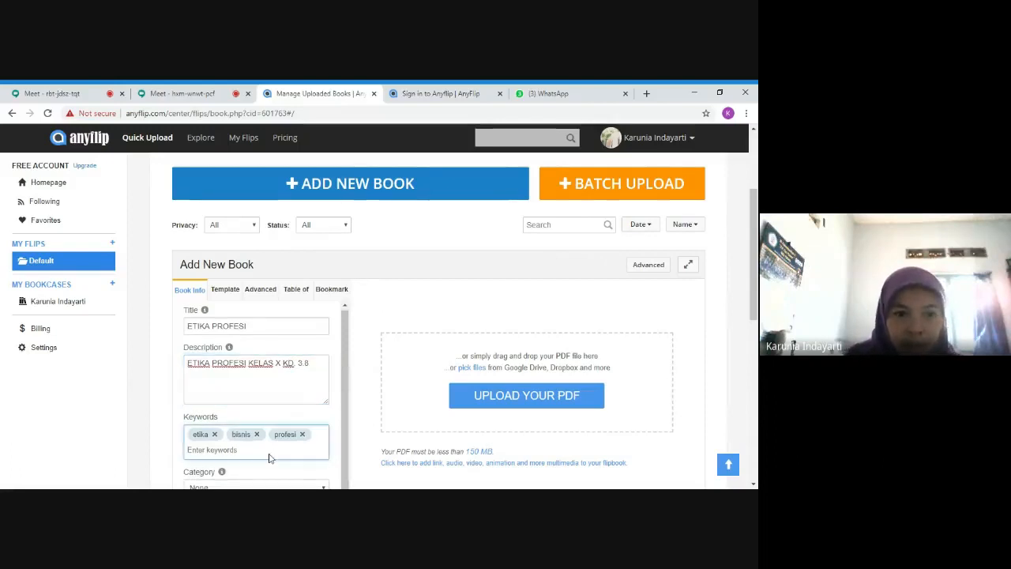
{"action": "type", "text": "komuni"}
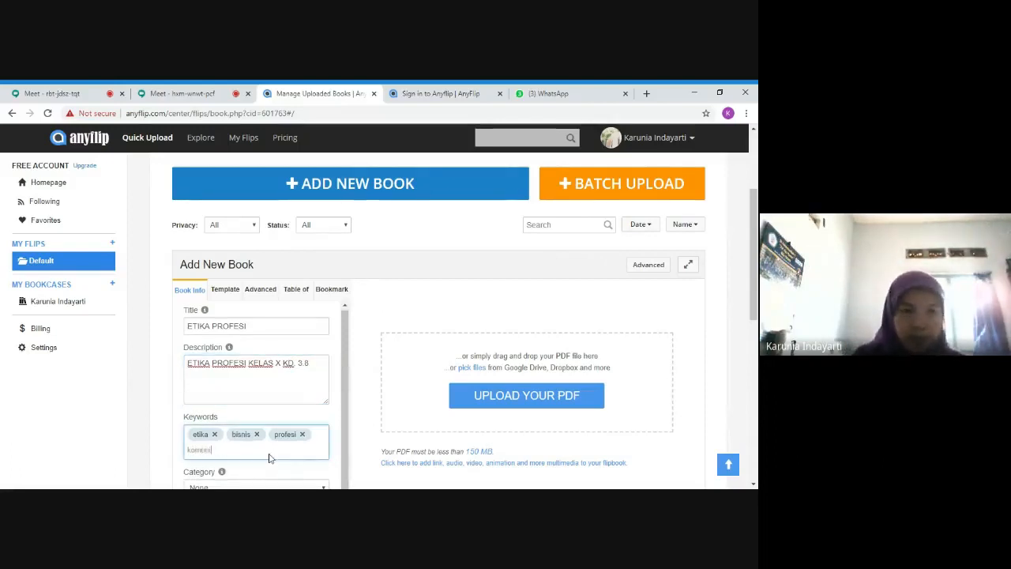
{"action": "type", "text": "sa"}
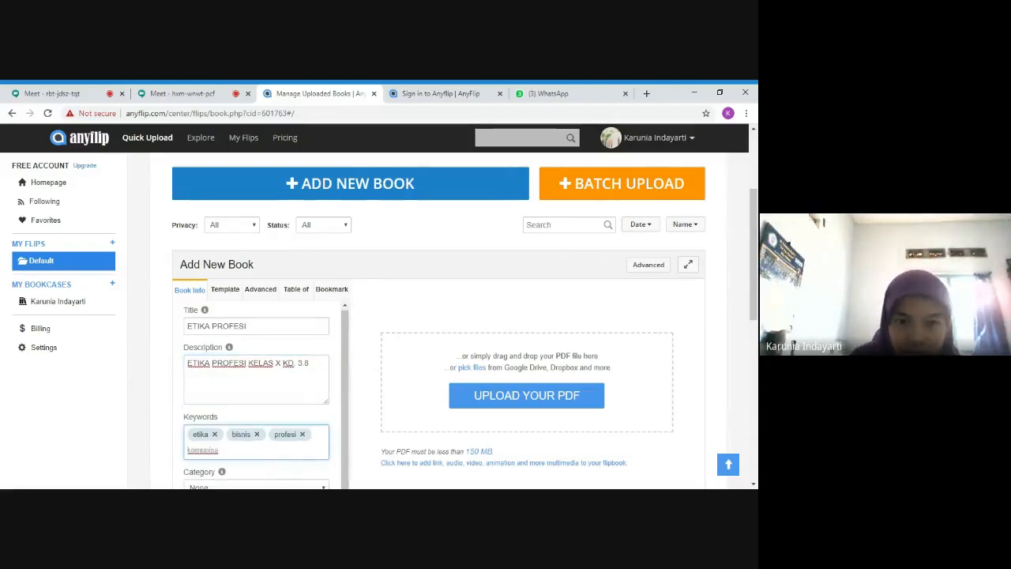
{"action": "key", "text": "BackSpace"}
{"action": "key", "text": "BackSpace"}
{"action": "type", "text": "kasi"}
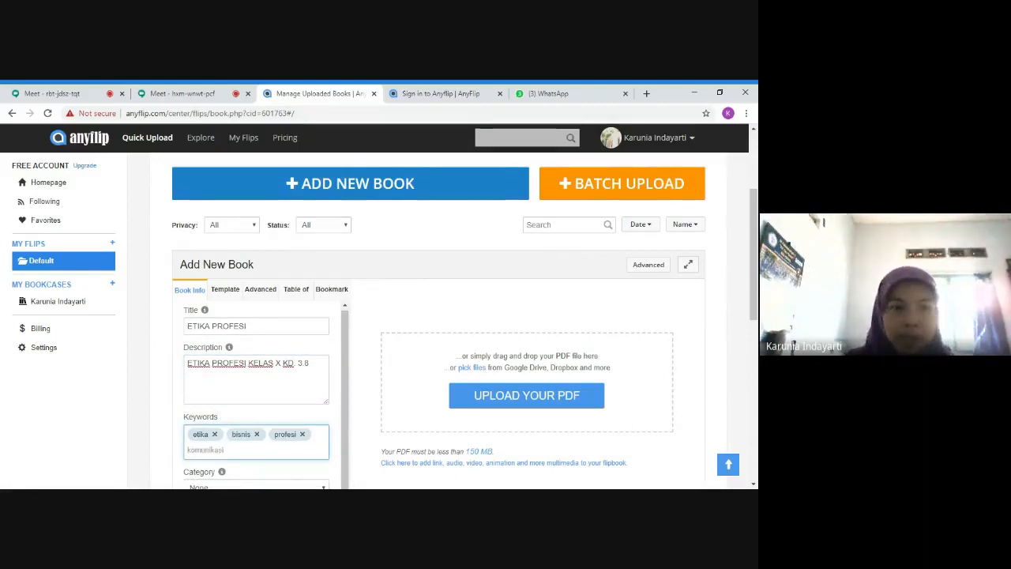
{"action": "key", "text": "Return"}
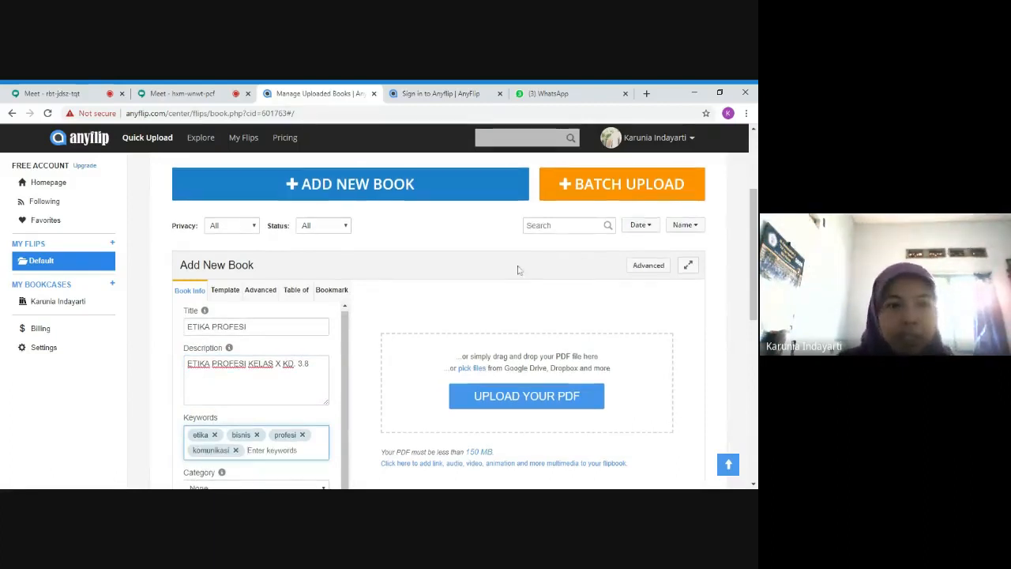
Step: Try Education as the new book's category and set the category back to None
{"action": "scroll", "coordinate": [327, 267], "scroll_direction": "down", "scroll_amount": 3}
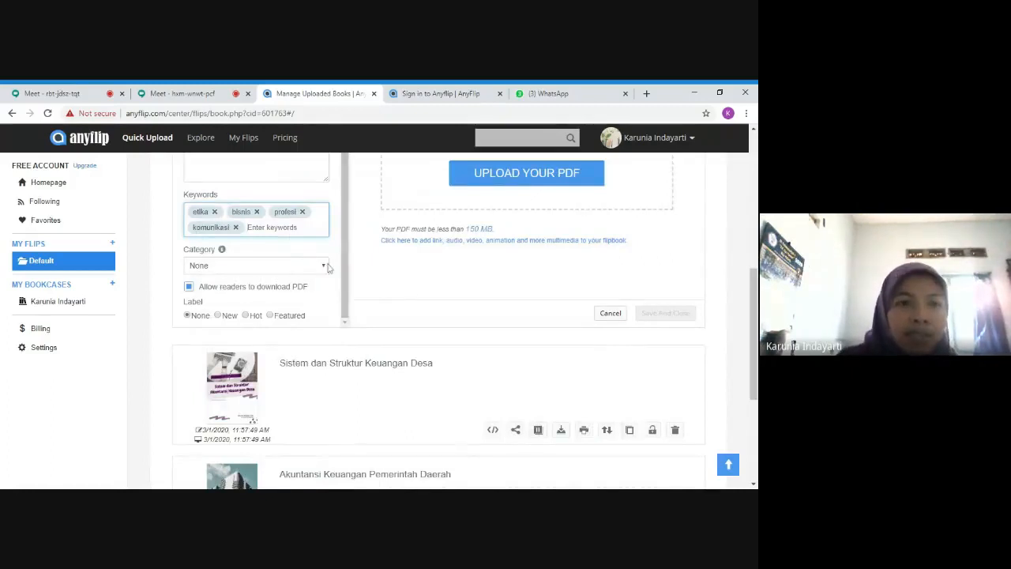
{"action": "left_click", "coordinate": [218, 266]}
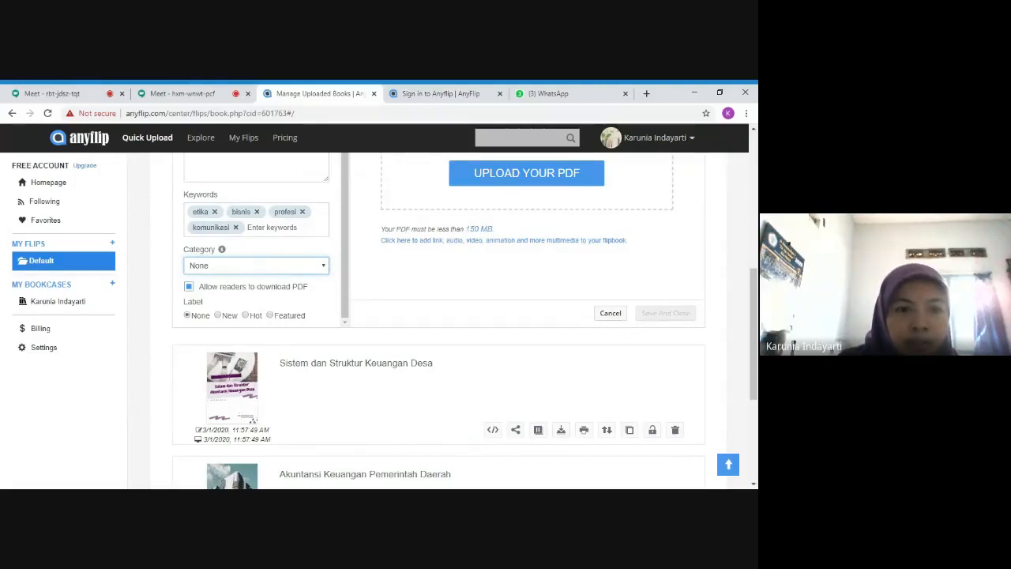
{"action": "left_click", "coordinate": [260, 406]}
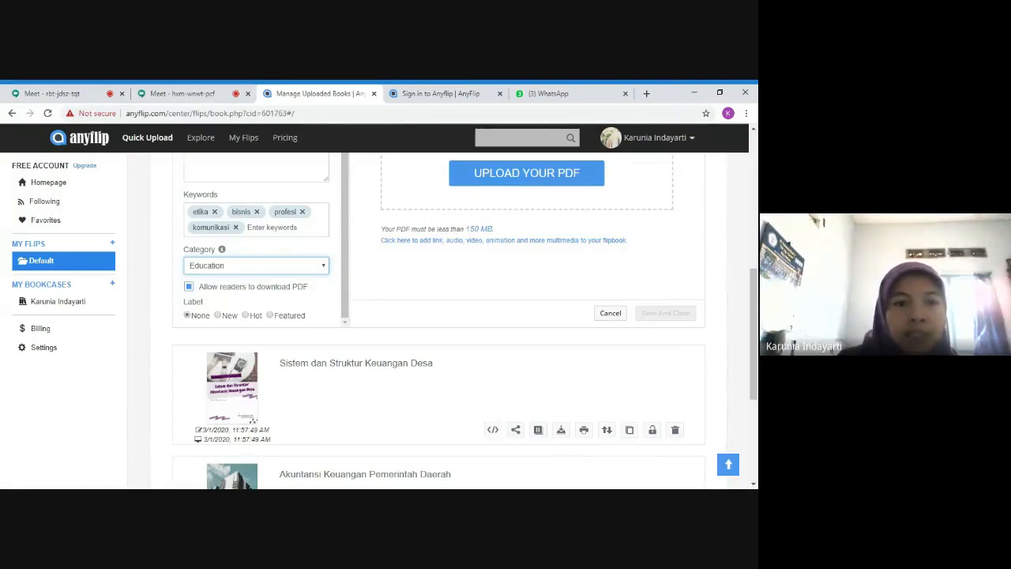
{"action": "left_click", "coordinate": [304, 278]}
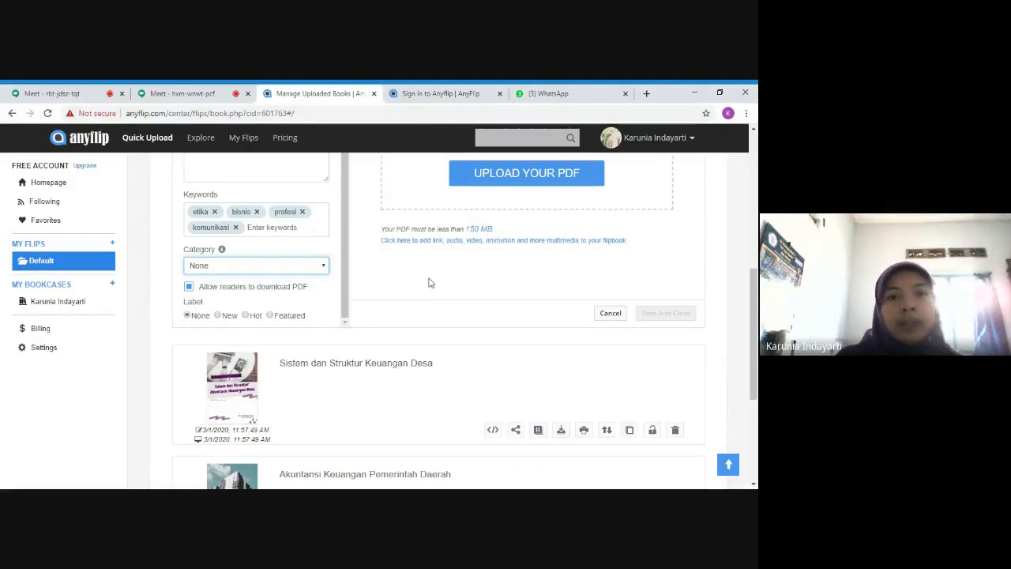
Step: Disable the option that allows readers to download the new book's PDF
{"action": "left_click", "coordinate": [190, 287]}
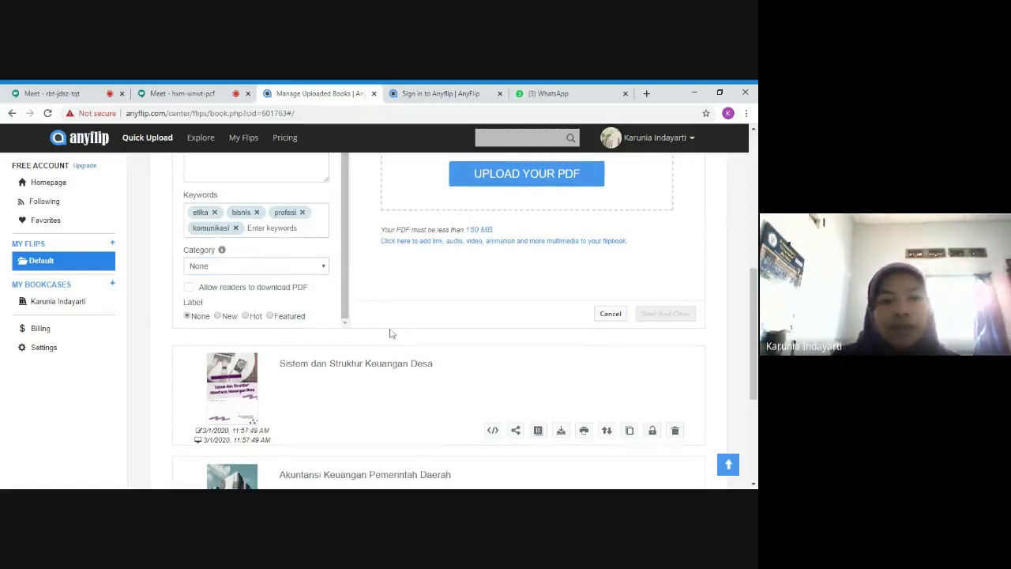
{"action": "scroll", "coordinate": [388, 328], "scroll_direction": "up", "scroll_amount": 2}
{"action": "scroll", "coordinate": [292, 304], "scroll_direction": "up", "scroll_amount": 2}
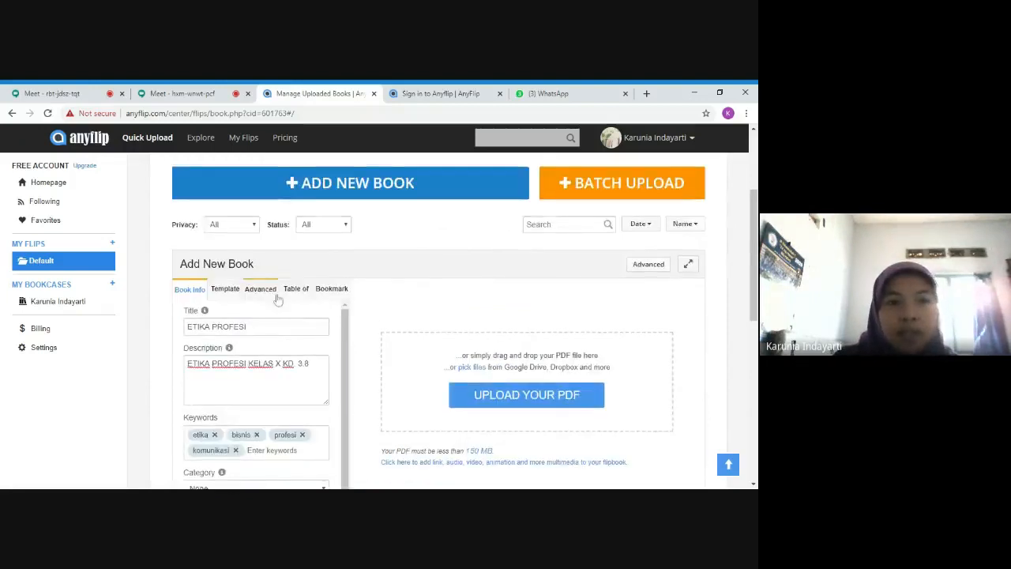
Step: Upload the PDF file for the ETIKA PROFESI book from the computer
{"action": "scroll", "coordinate": [275, 296], "scroll_direction": "down", "scroll_amount": 2}
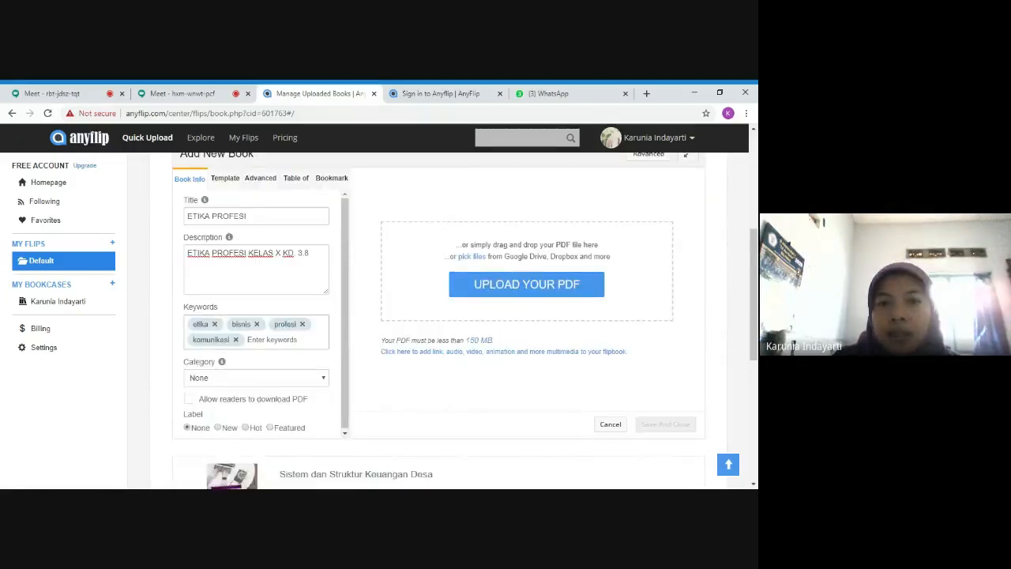
{"action": "left_click", "coordinate": [527, 286]}
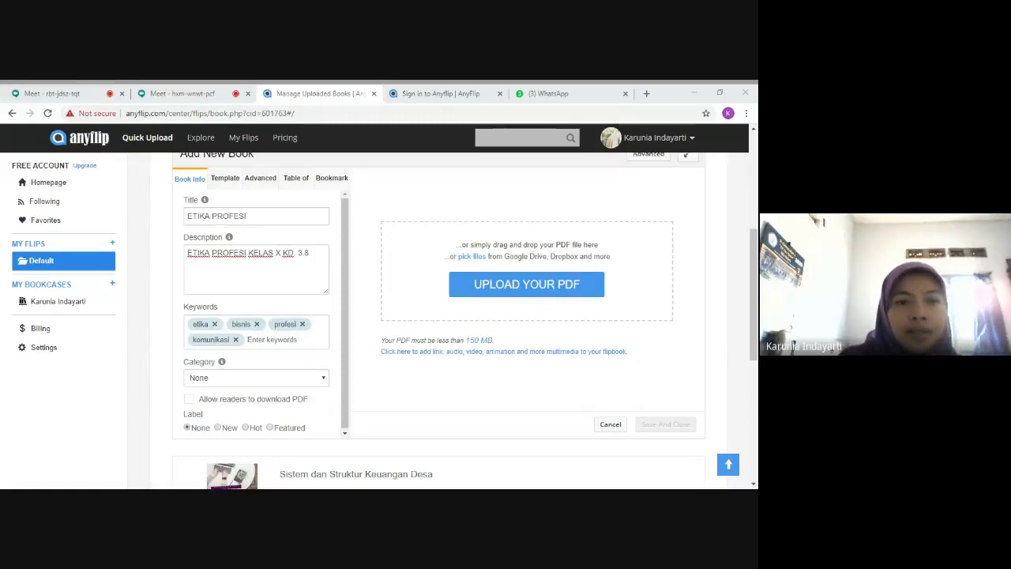
{"action": "left_click", "coordinate": [540, 332]}
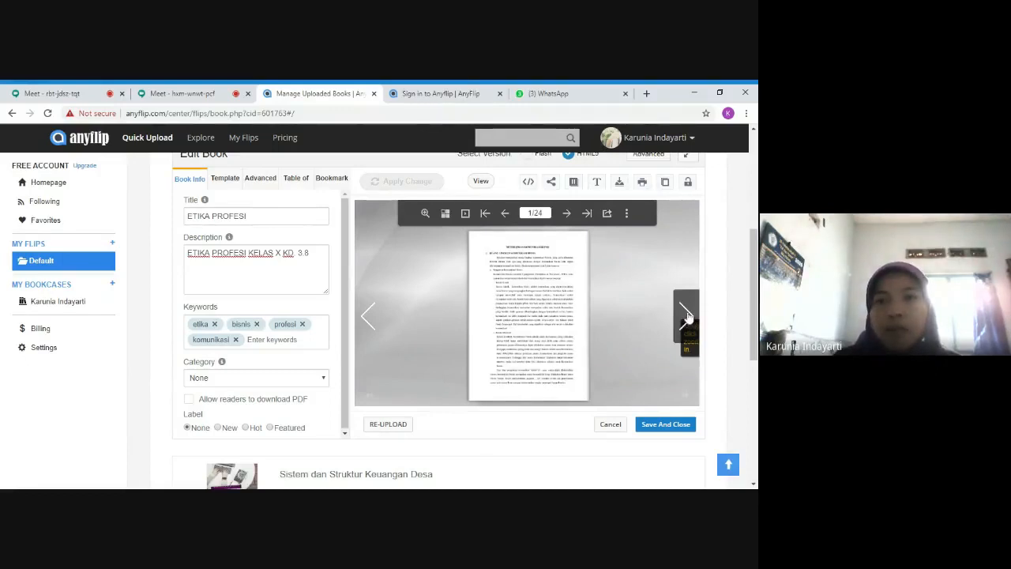
Step: Page forward through the preview of the uploaded flipbook to check its pages up to 16-17
{"action": "left_click", "coordinate": [686, 316]}
{"action": "left_click", "coordinate": [687, 316]}
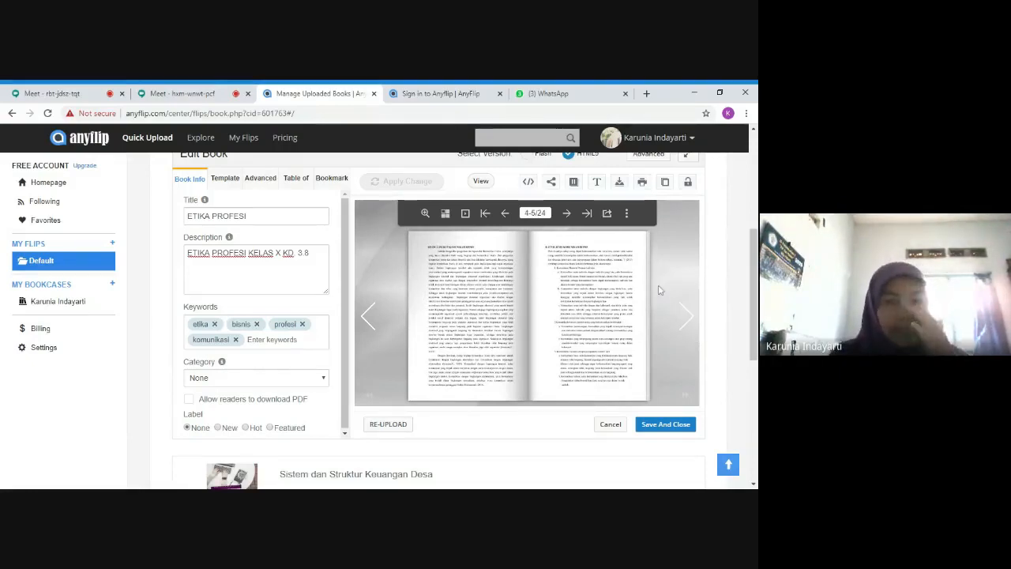
{"action": "left_click", "coordinate": [688, 318]}
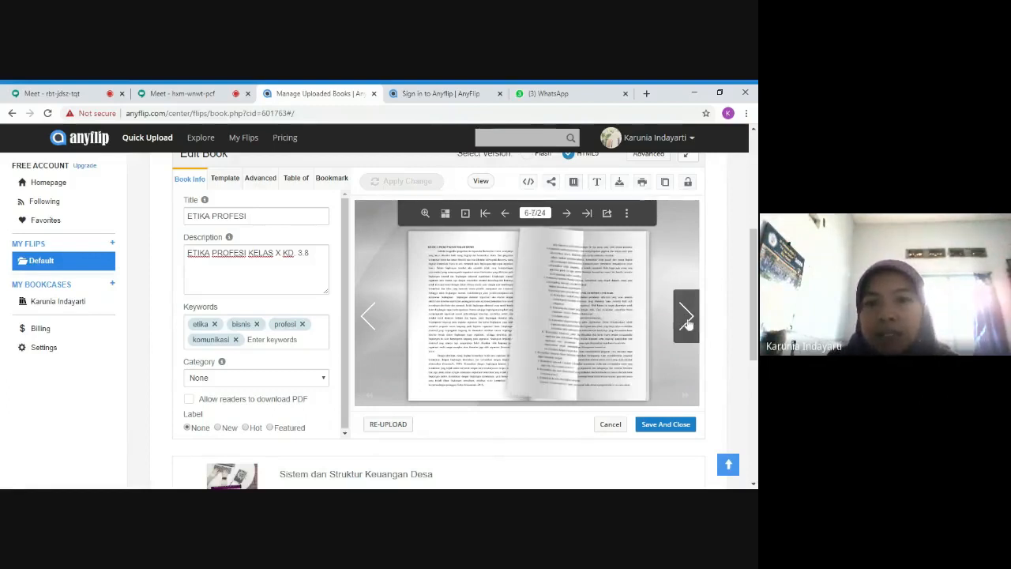
{"action": "left_click", "coordinate": [688, 317]}
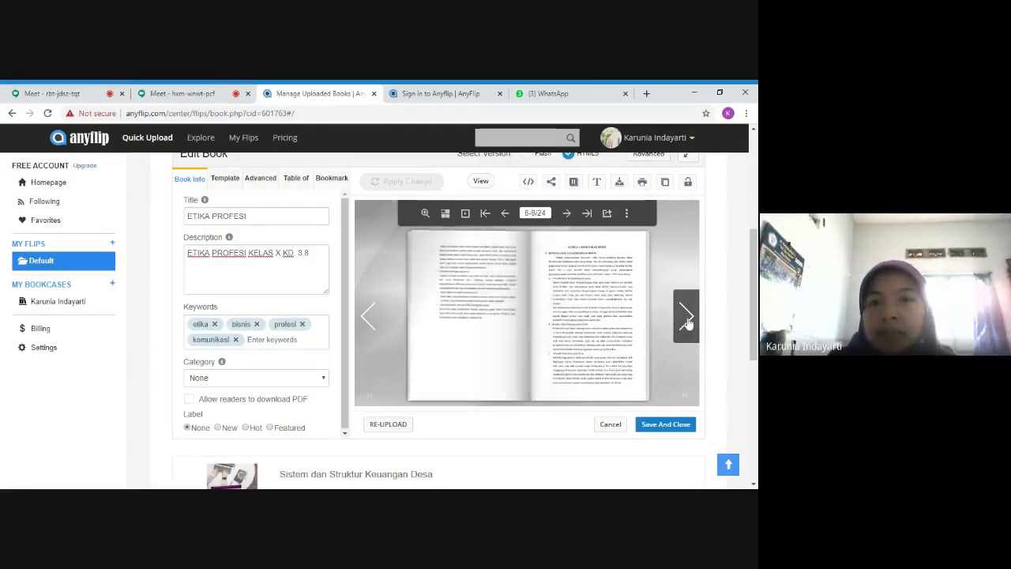
{"action": "left_click", "coordinate": [687, 318]}
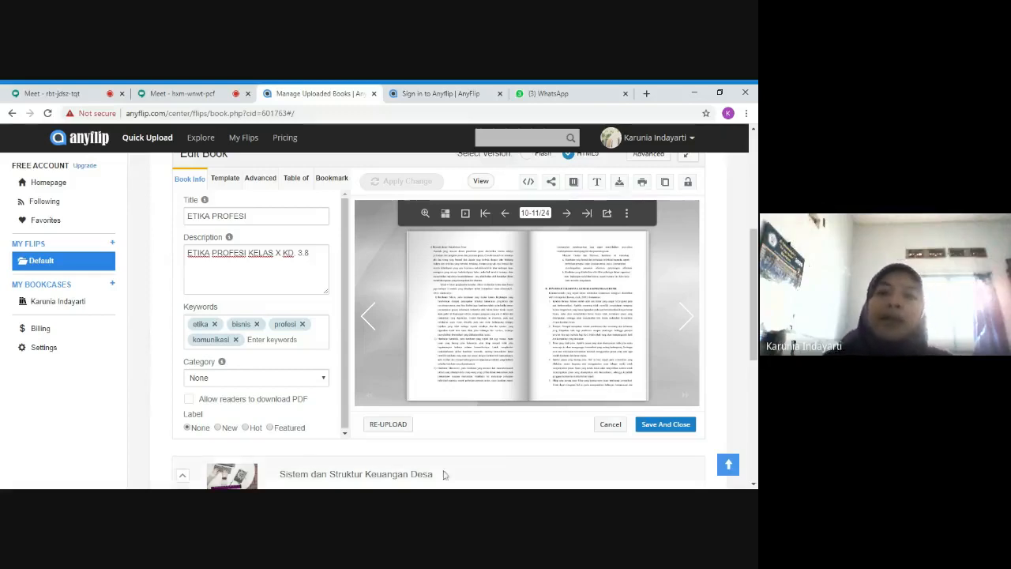
{"action": "left_click", "coordinate": [681, 319]}
{"action": "left_click", "coordinate": [682, 319]}
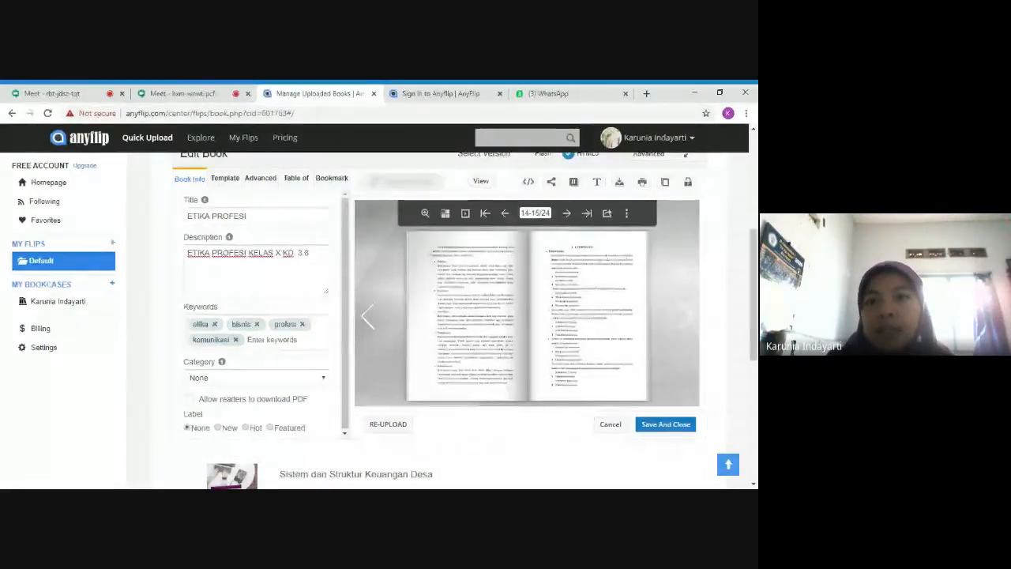
{"action": "left_click", "coordinate": [678, 309]}
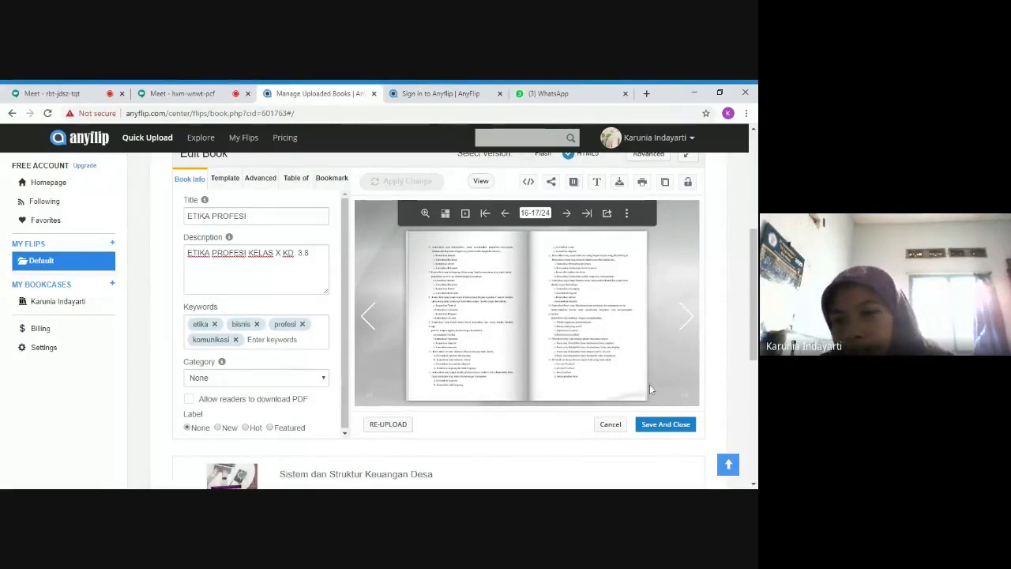
Step: Save and close the ETIKA PROFESI book, and highlight its book link in the sharing options
{"action": "left_click", "coordinate": [666, 424]}
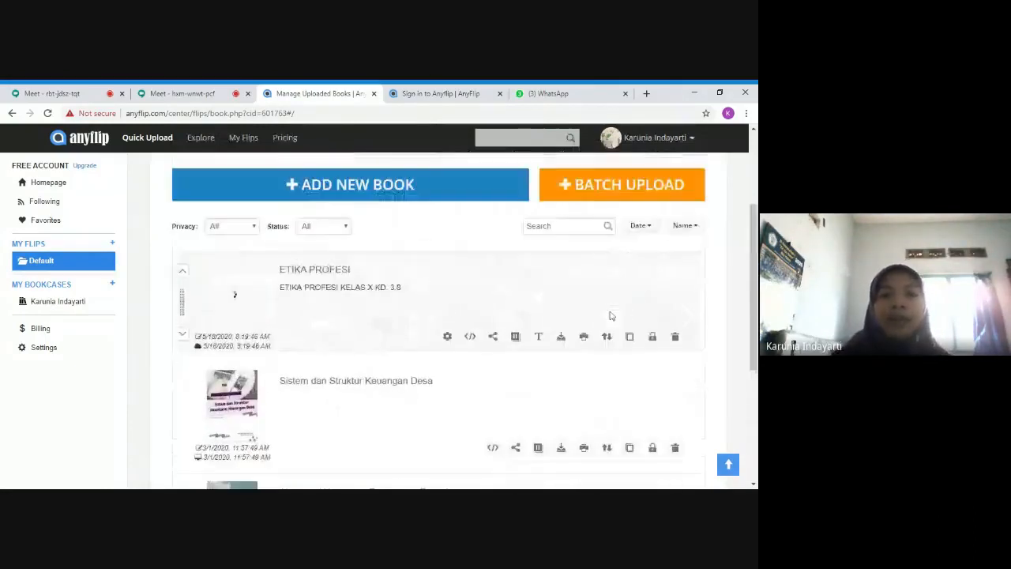
{"action": "left_click", "coordinate": [494, 337]}
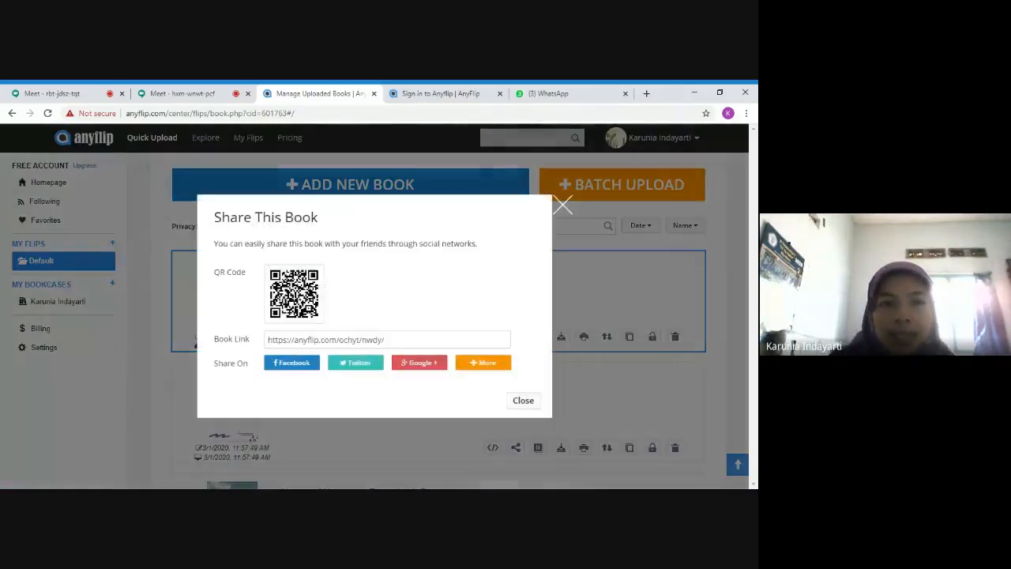
{"action": "left_click_drag", "start_coordinate": [474, 339], "coordinate": [266, 334]}
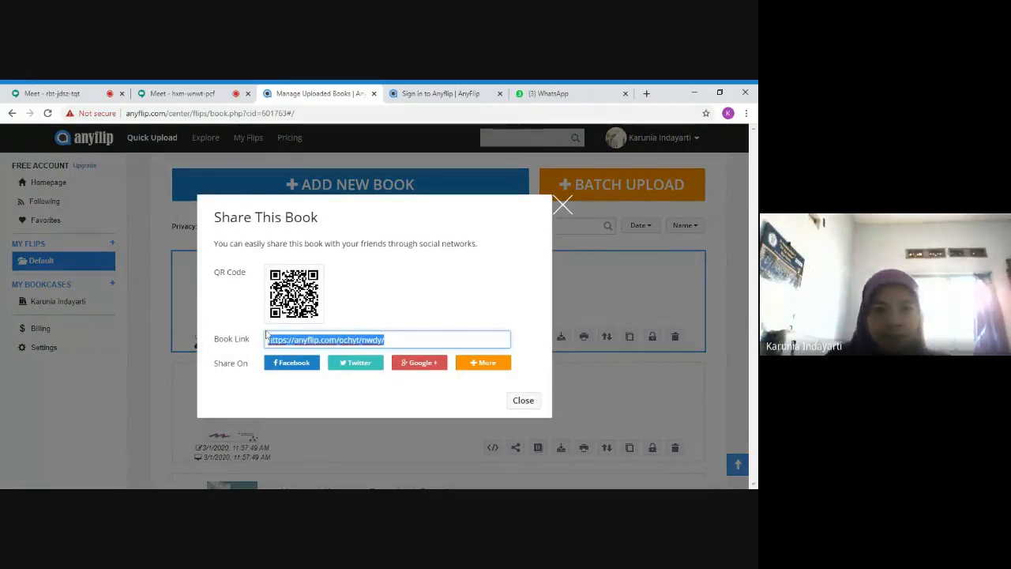
{"action": "left_click", "coordinate": [531, 407]}
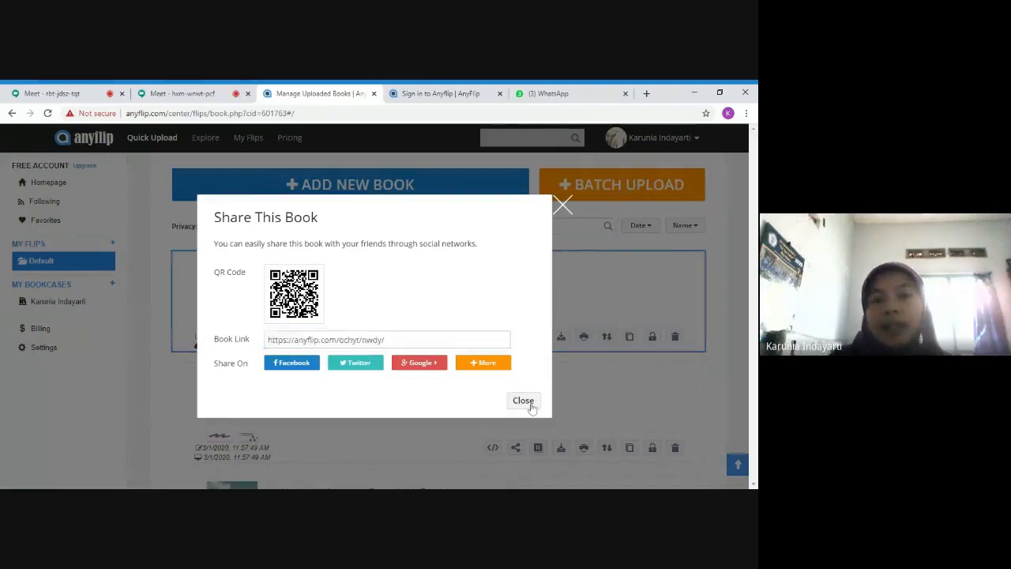
{"action": "left_click", "coordinate": [530, 402]}
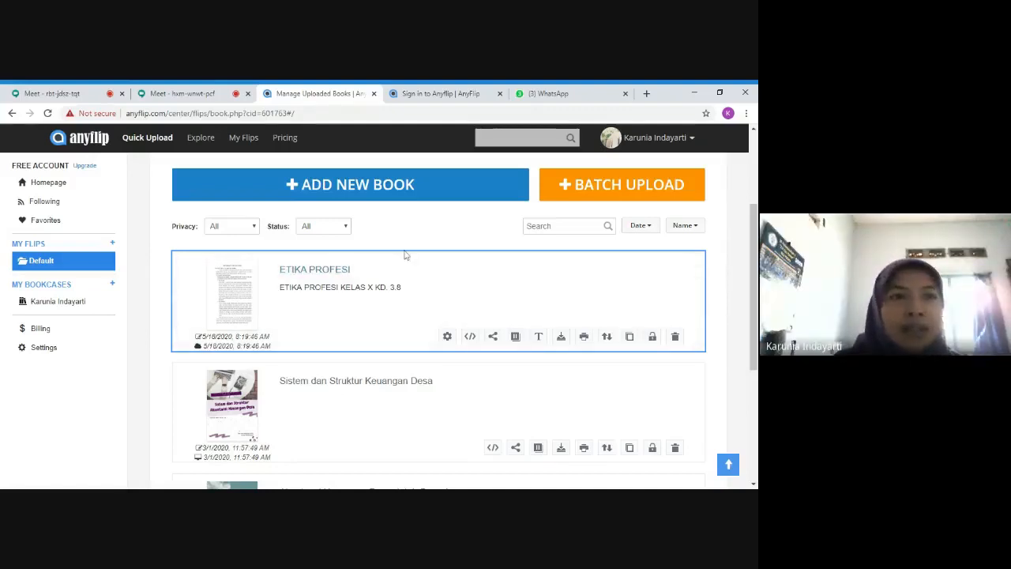
Step: Switch to the Google Meet call that is sharing the screen and stop presenting
{"action": "left_click", "coordinate": [30, 94]}
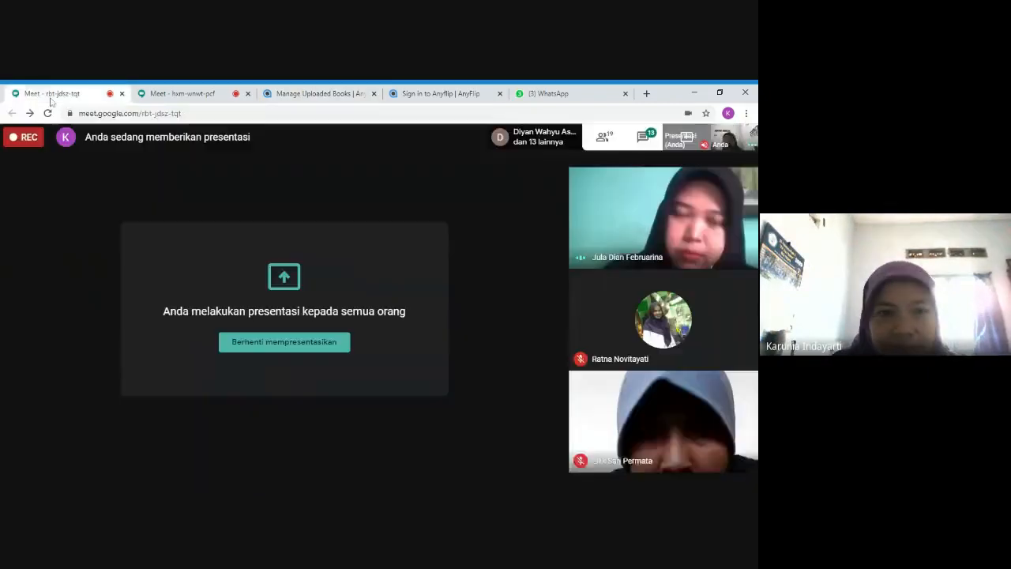
{"action": "left_click", "coordinate": [277, 342]}
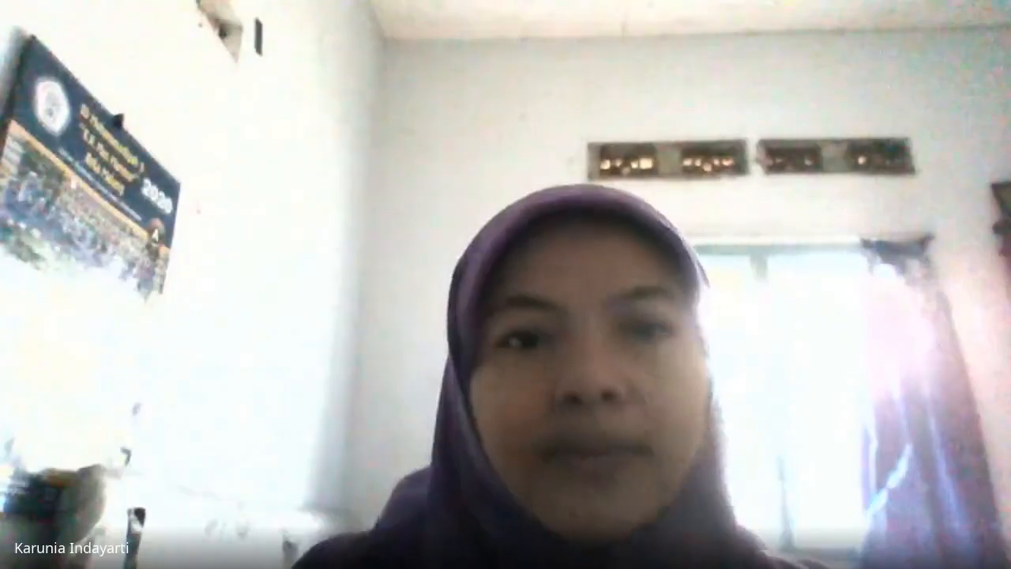